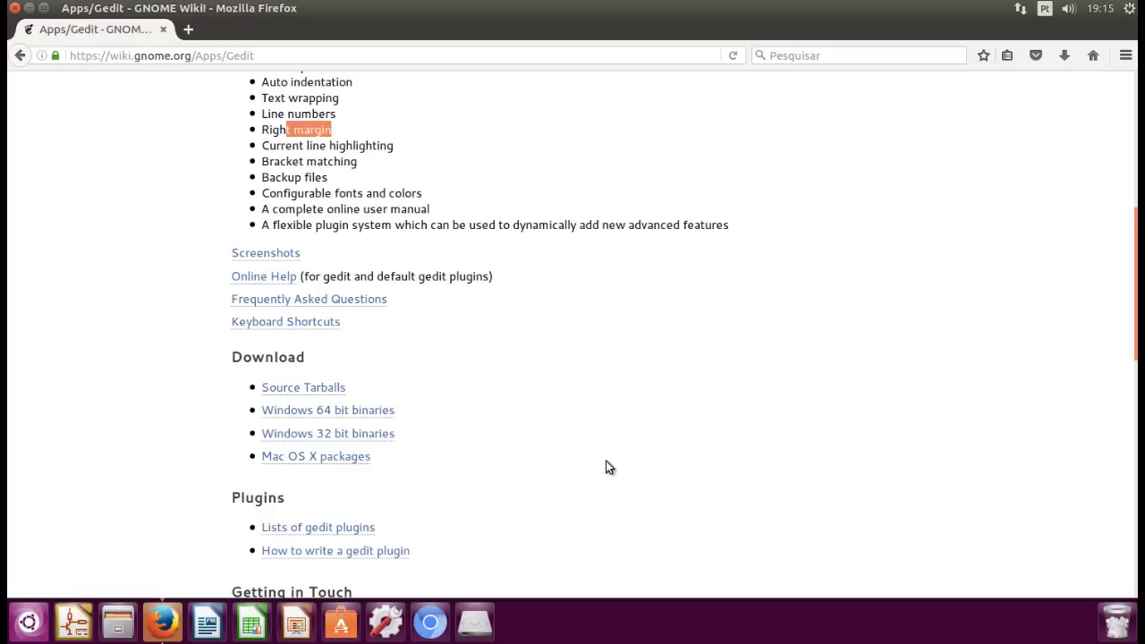
Step: Review the notable features and download options on the GNOME wiki page for gedit
scroll(606, 467, up, 9)
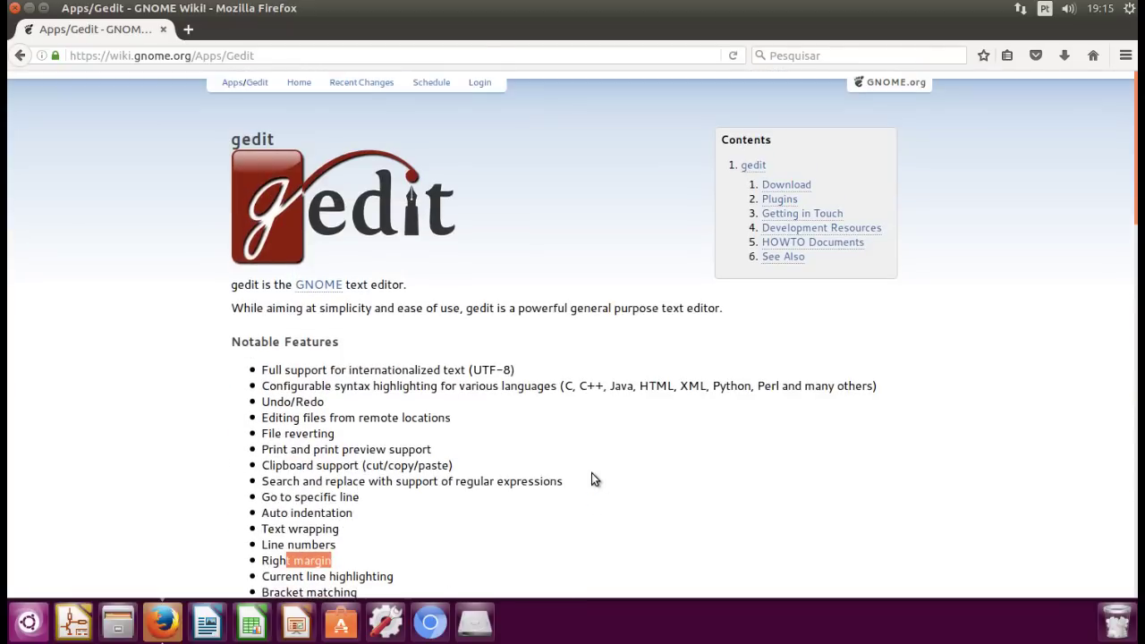
scroll(576, 464, down, 7)
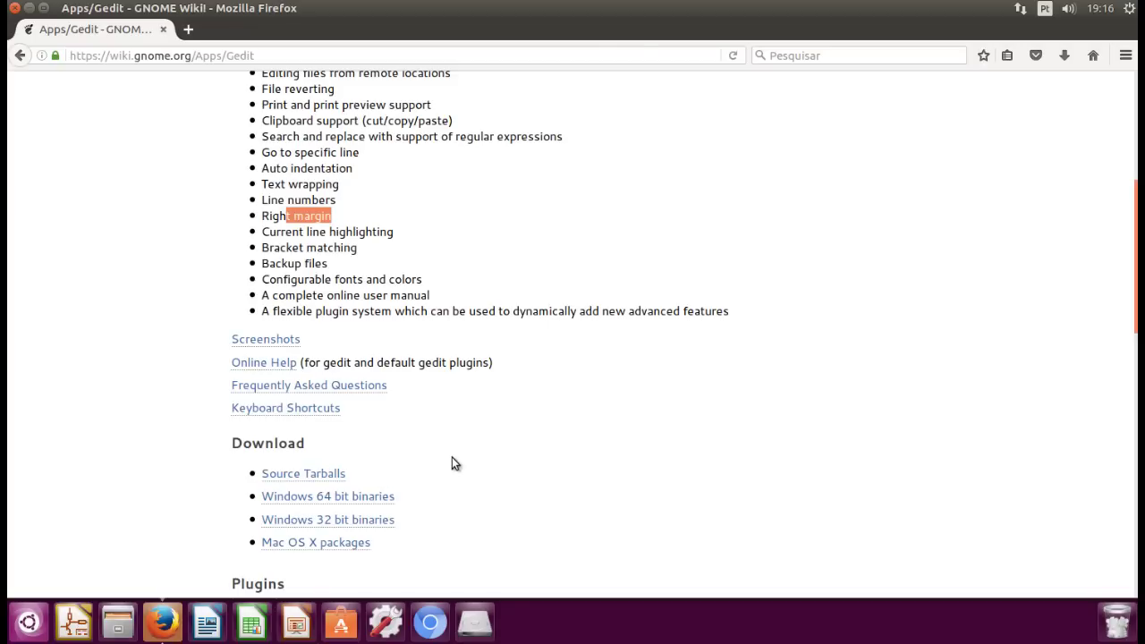
scroll(452, 462, up, 7)
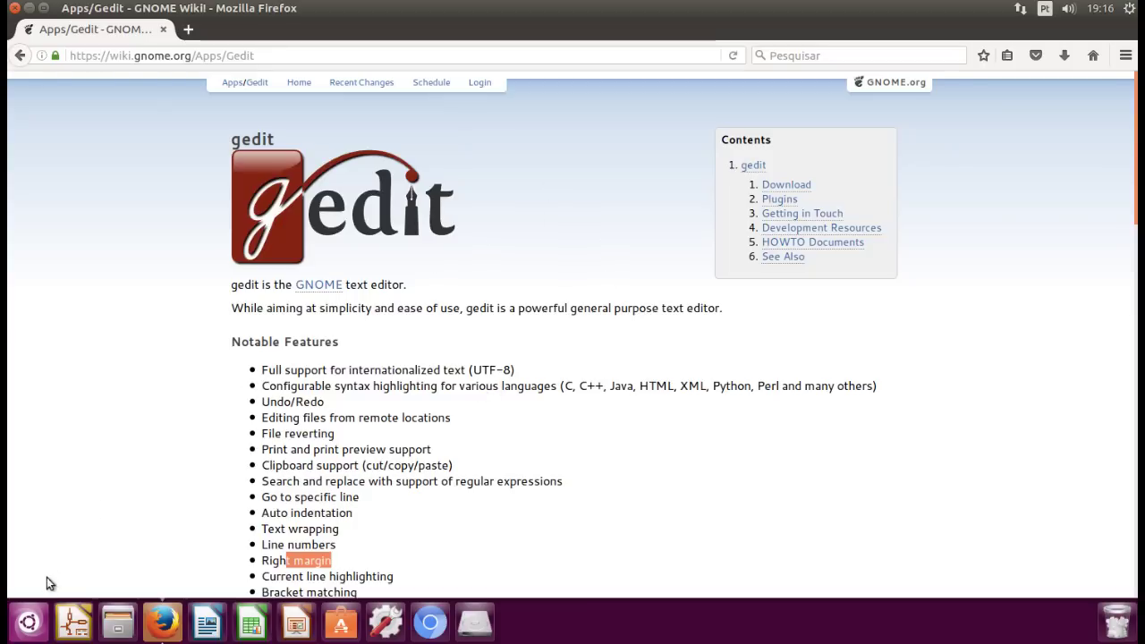
Step: Search the computer for gedit and launch the text editor with a blank document
click(28, 622)
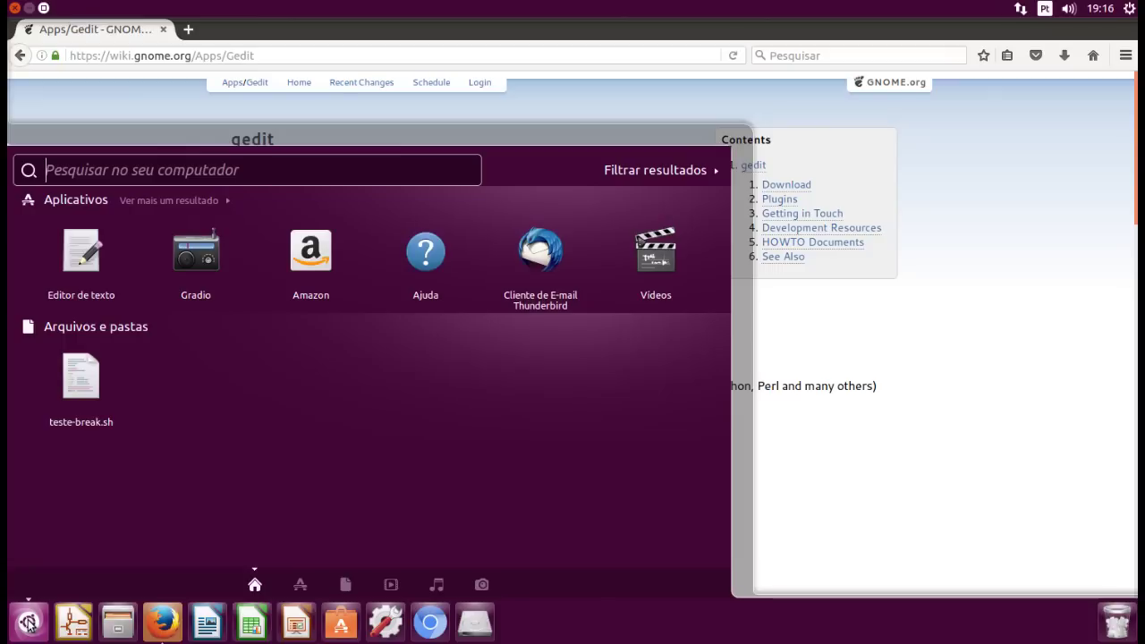
click(156, 168)
text(gedit)
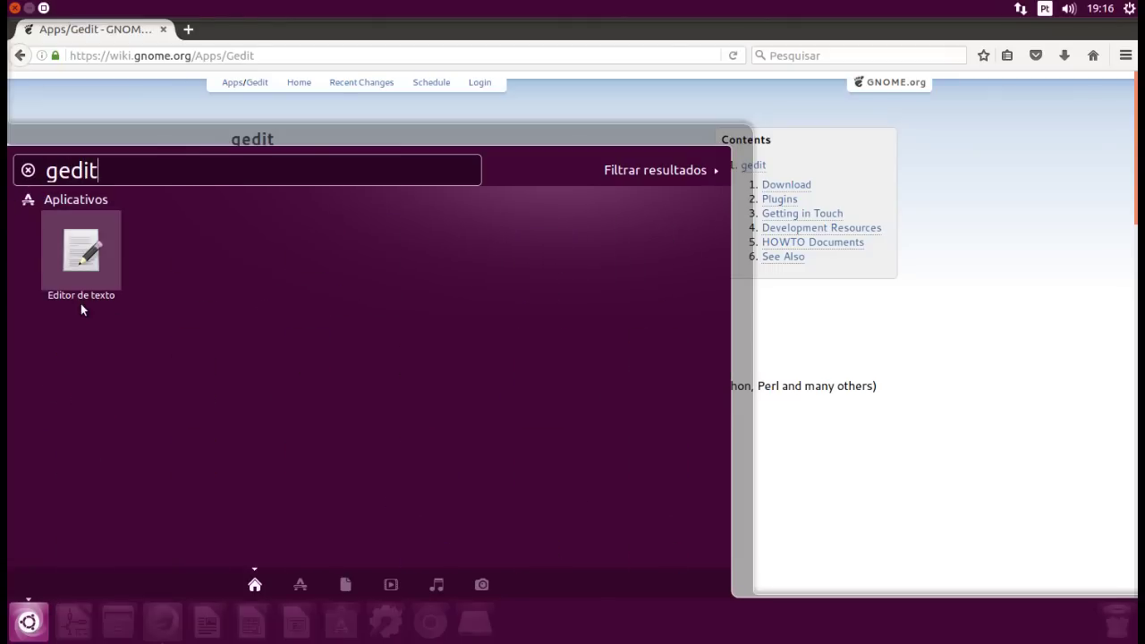
click(86, 258)
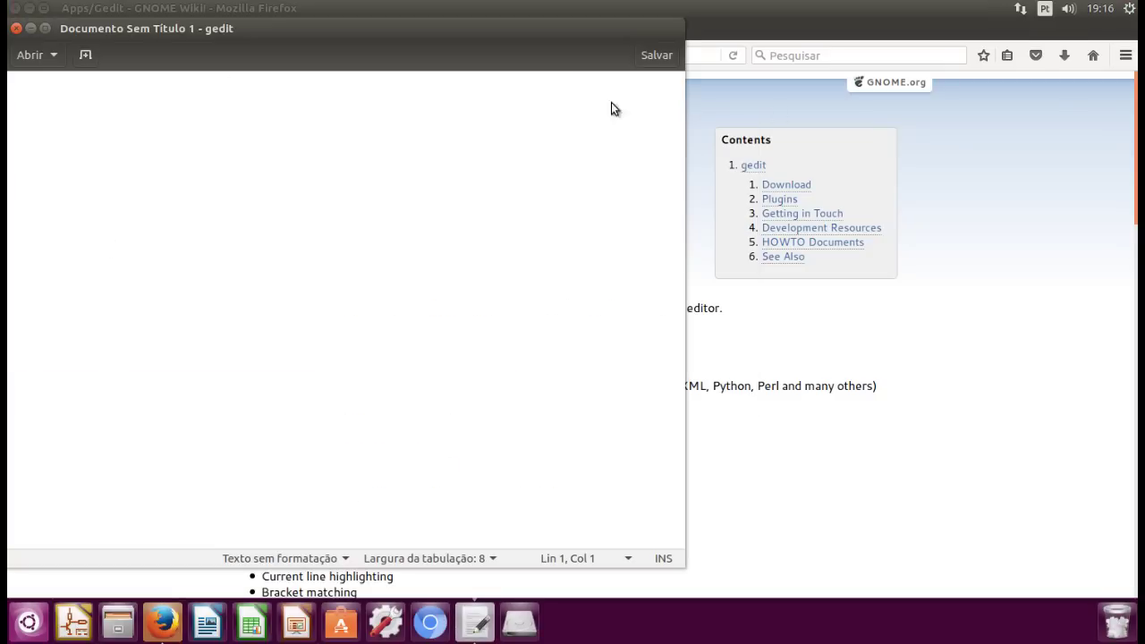
Step: Reposition the gedit window slightly and minimize the browser behind it
mouse_move(300, 28)
mouse_down()
mouse_move(343, 29)
mouse_move(302, 30)
mouse_up()
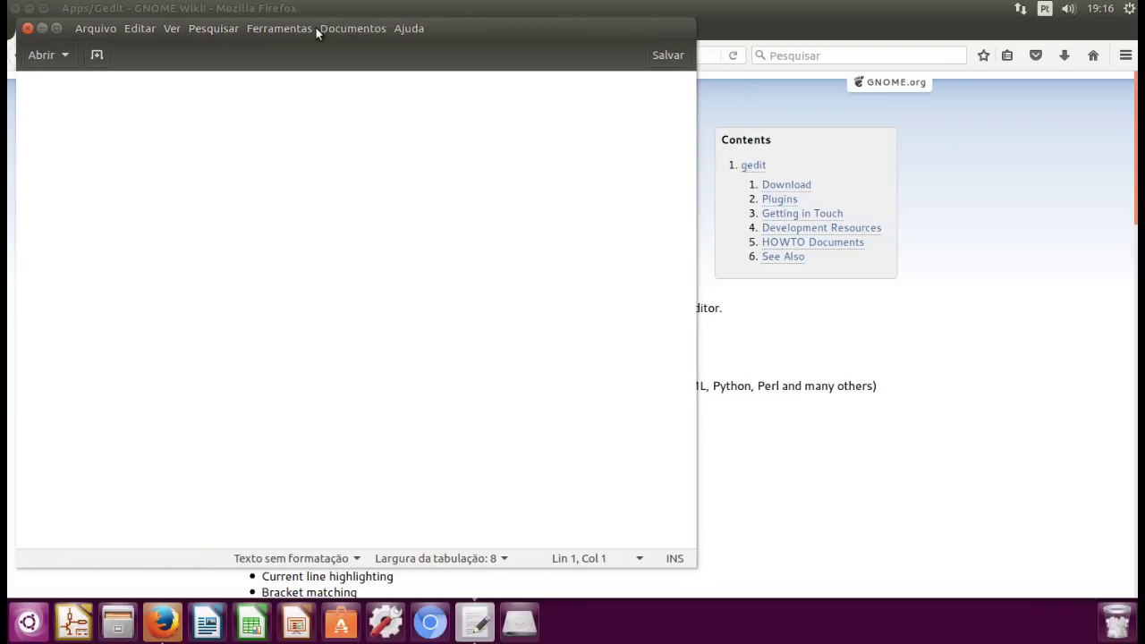
click(736, 22)
click(28, 9)
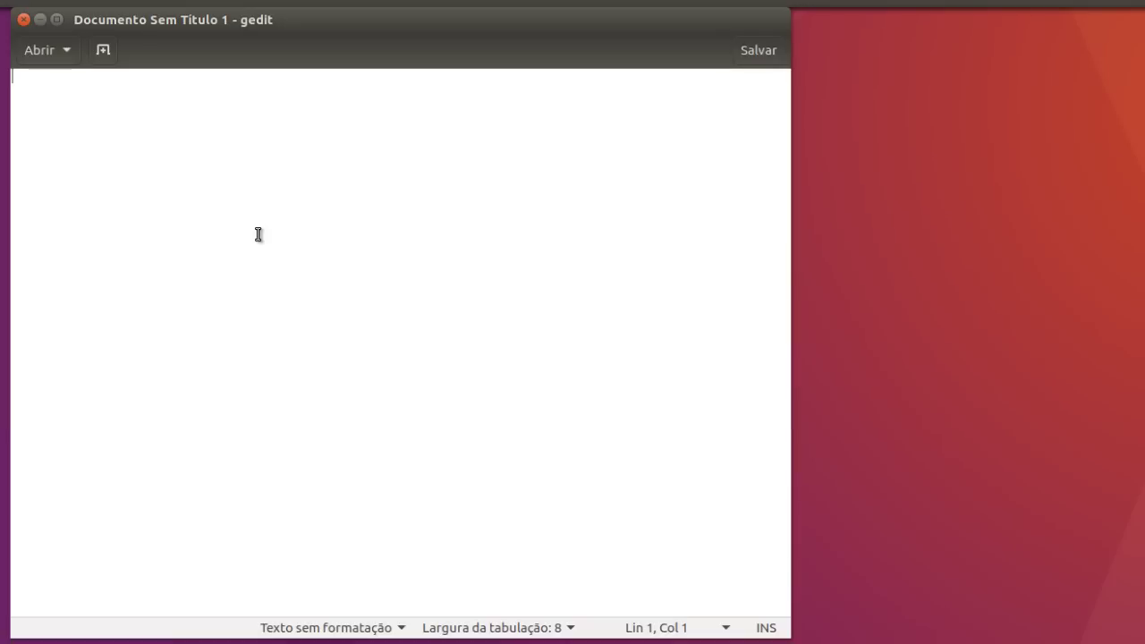
Step: Inspect the recent documents list and the status bar options for syntax language, tab width and cursor position
click(69, 56)
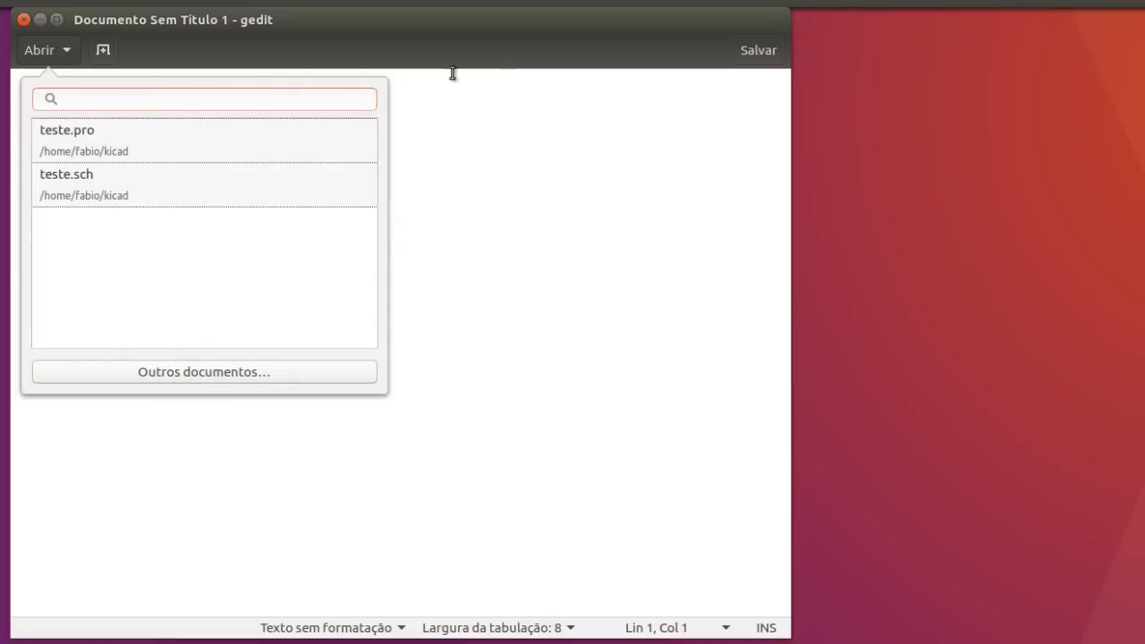
click(481, 56)
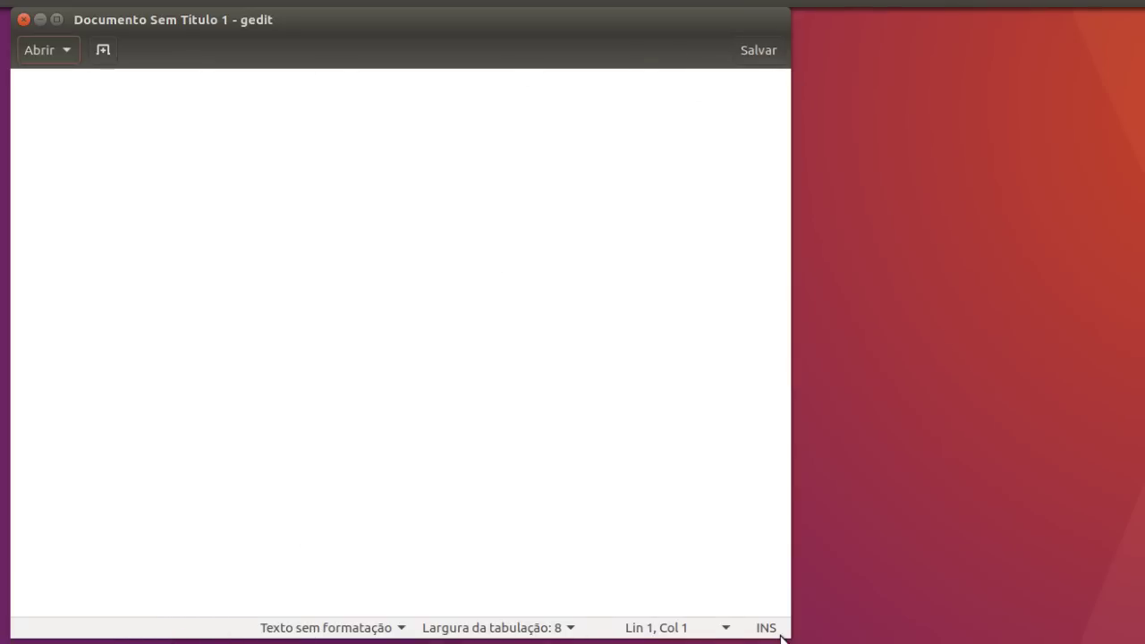
click(397, 632)
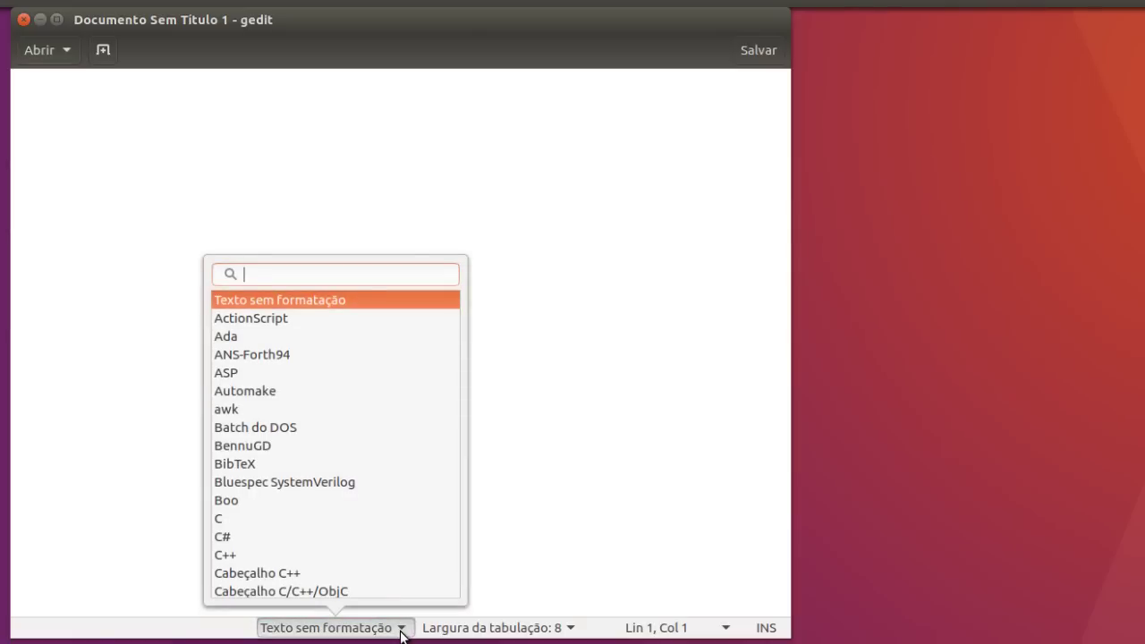
click(402, 632)
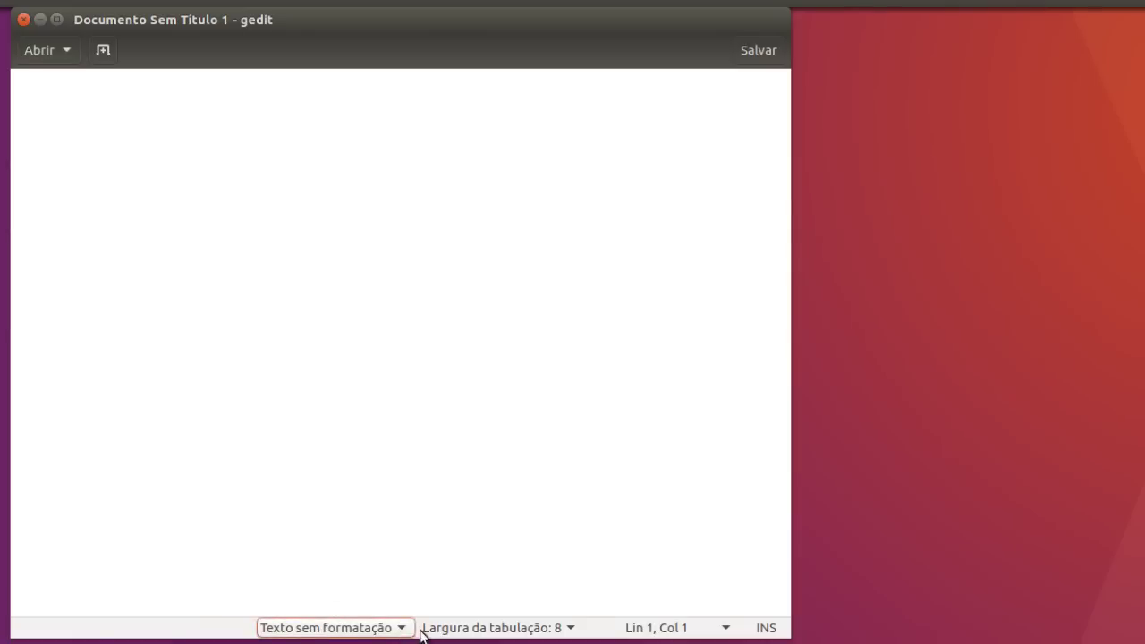
click(570, 631)
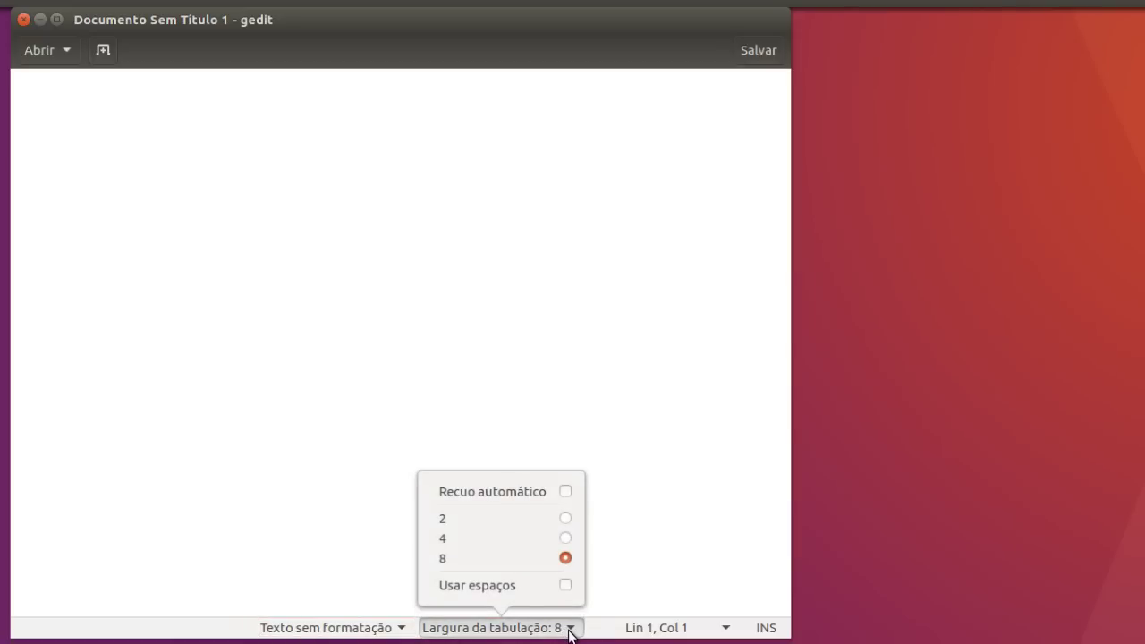
click(662, 572)
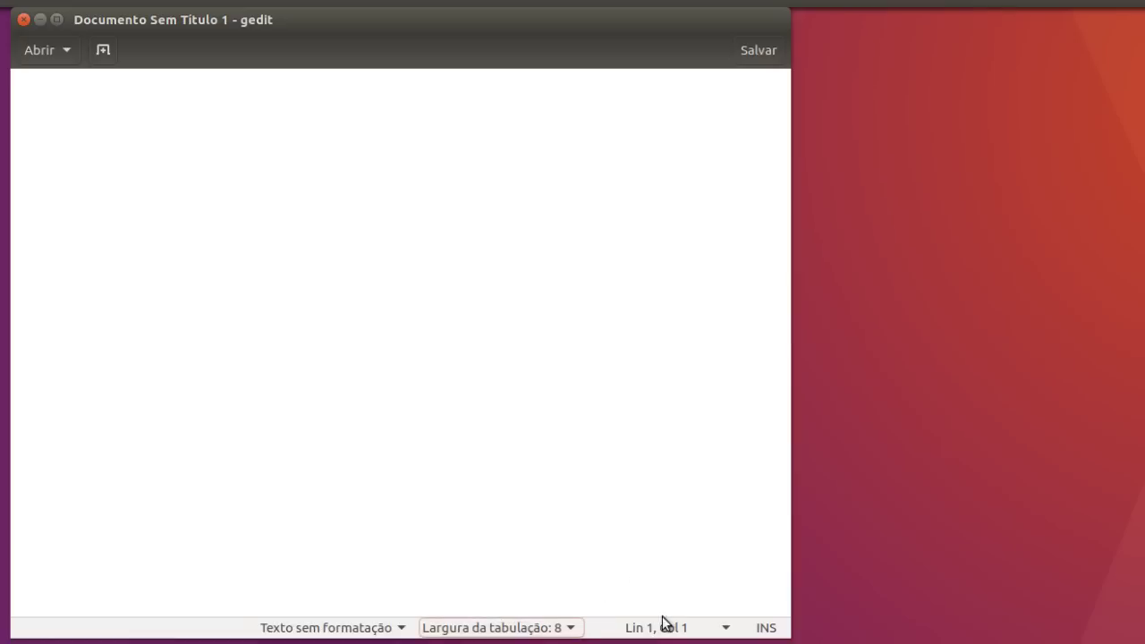
click(724, 630)
click(725, 630)
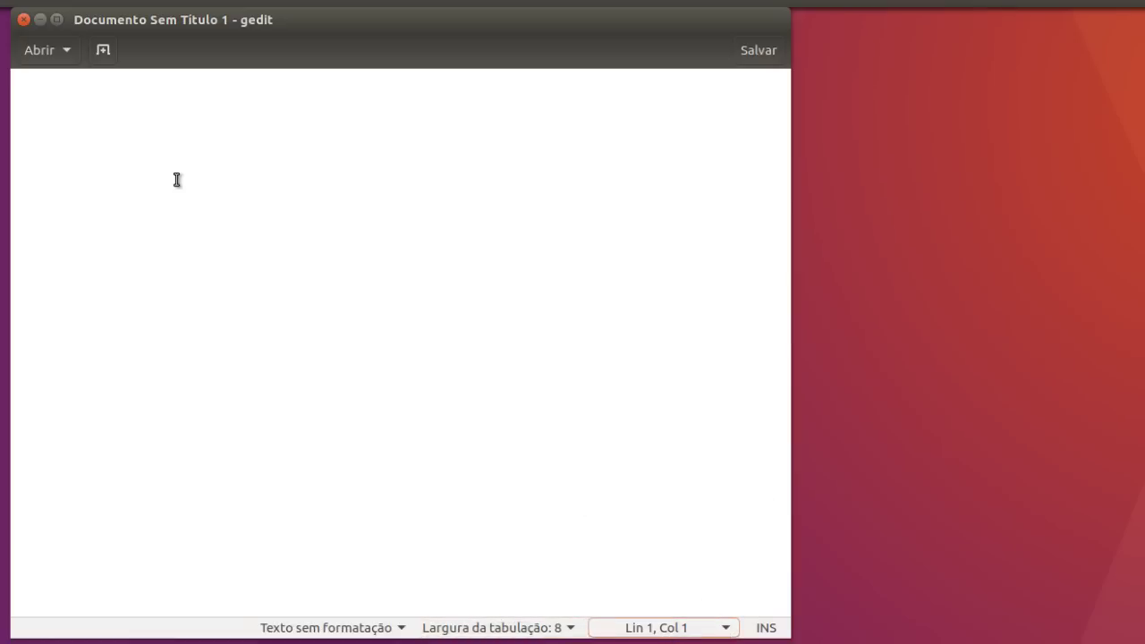
Step: Look over the file and editing commands, open gedit's preferences and enable "Exibir números de linha"
mouse_move(138, 18)
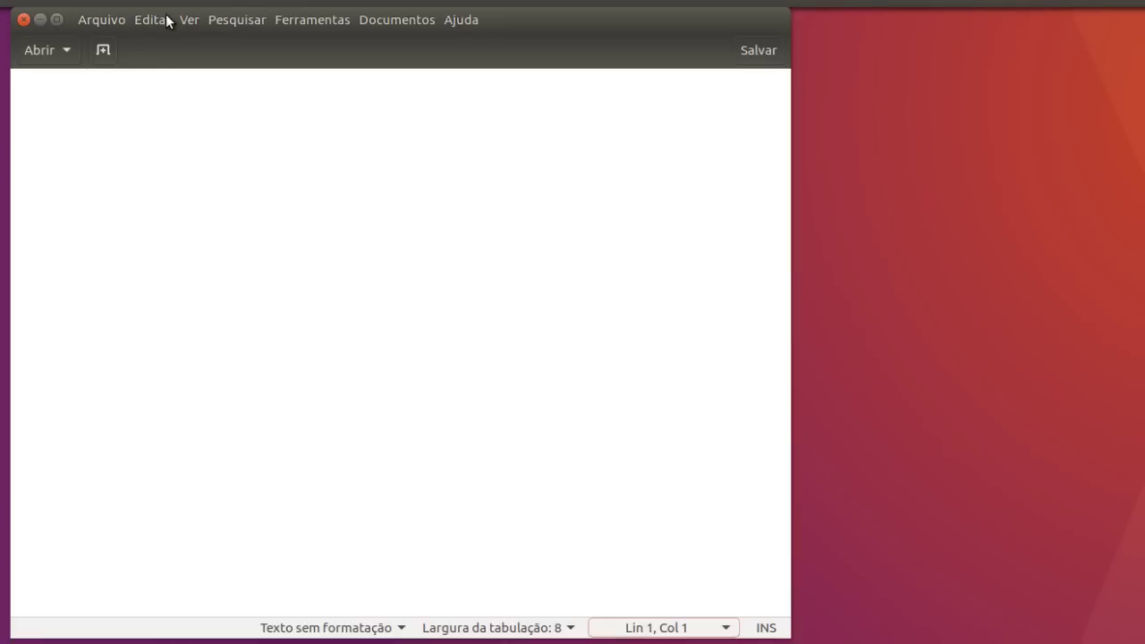
click(119, 18)
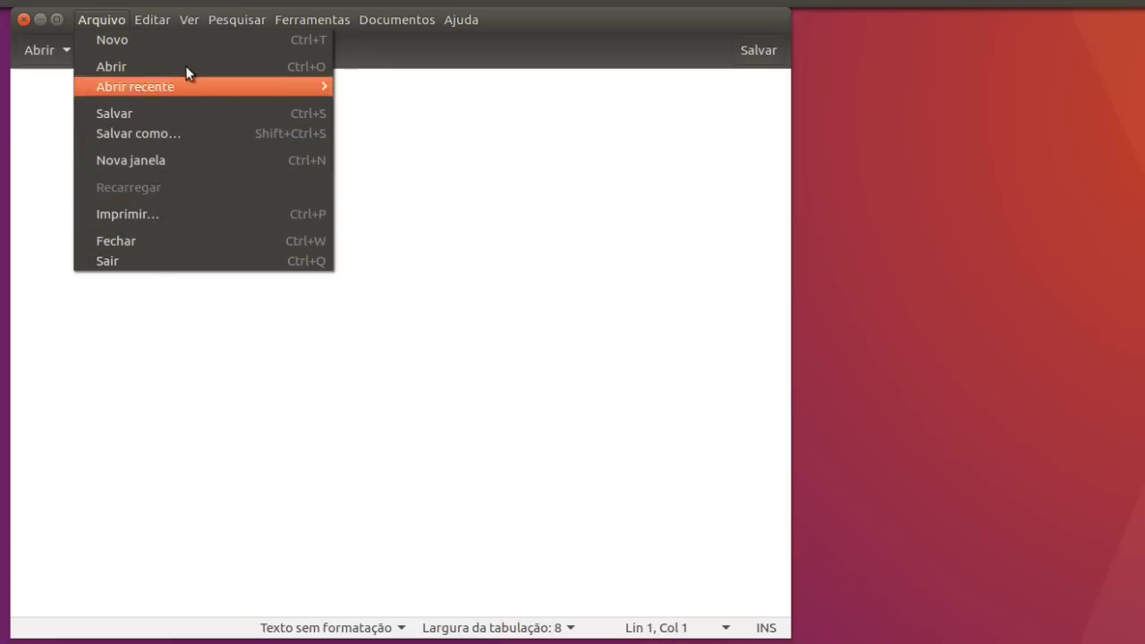
mouse_move(190, 20)
mouse_move(122, 24)
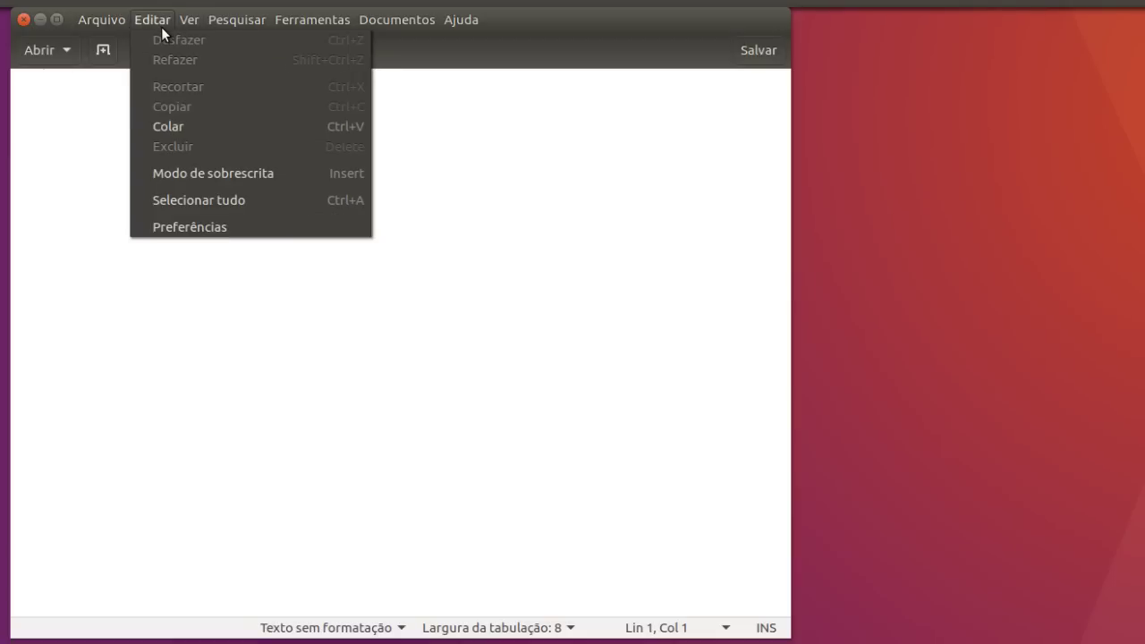
click(243, 231)
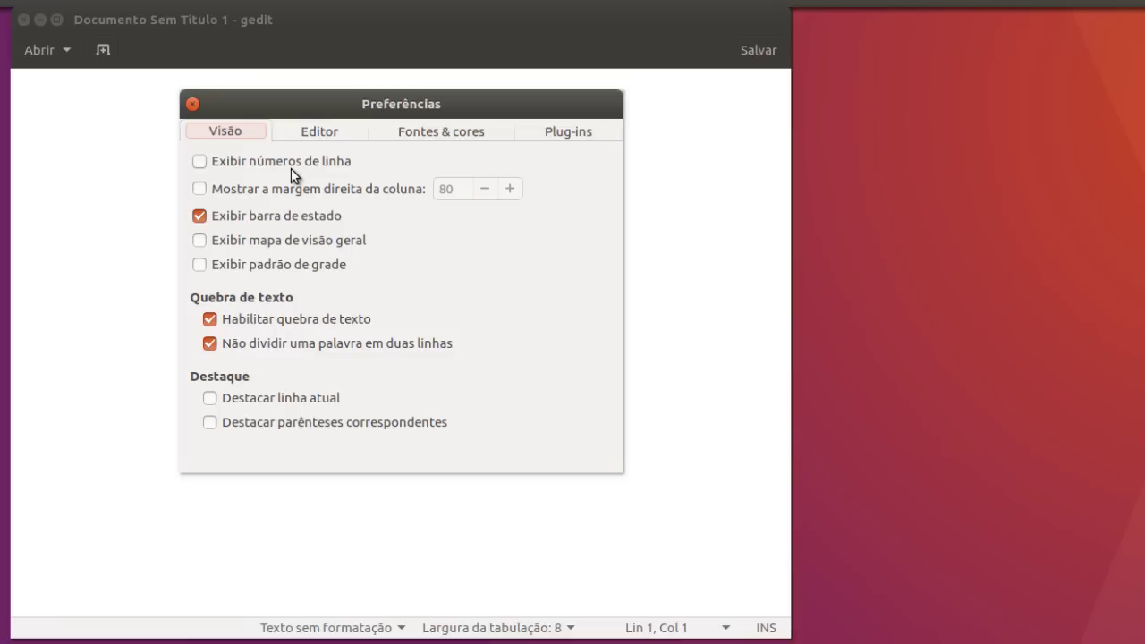
click(200, 163)
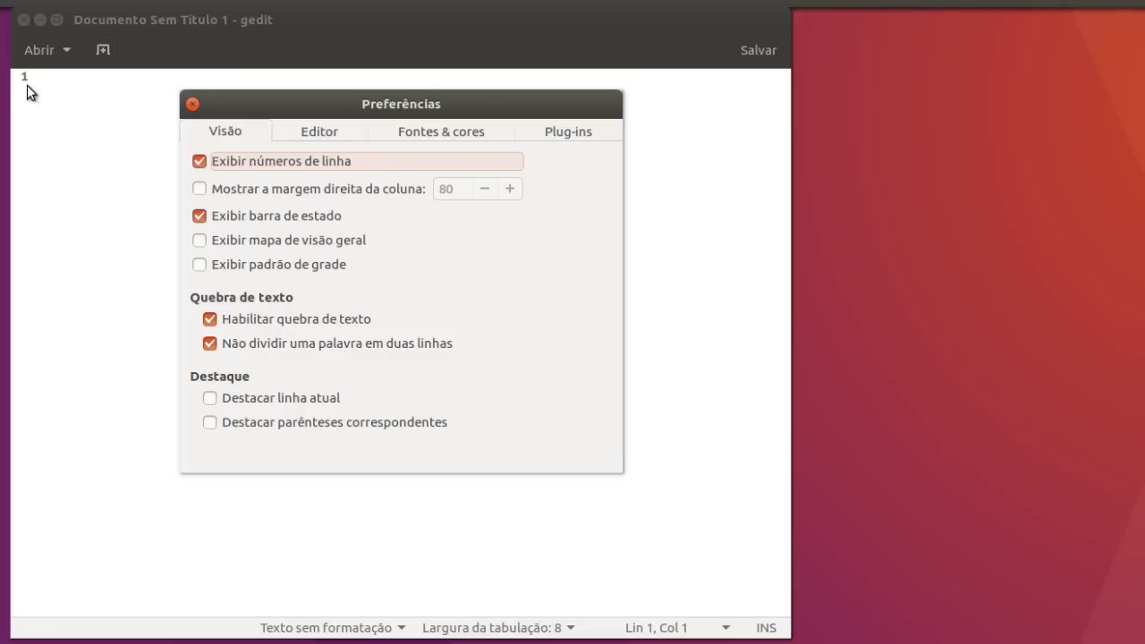
click(199, 162)
click(198, 162)
Step: Try out "Mostrar a margem direita da coluna", step its column value up and back to 80, and disable the option
click(269, 189)
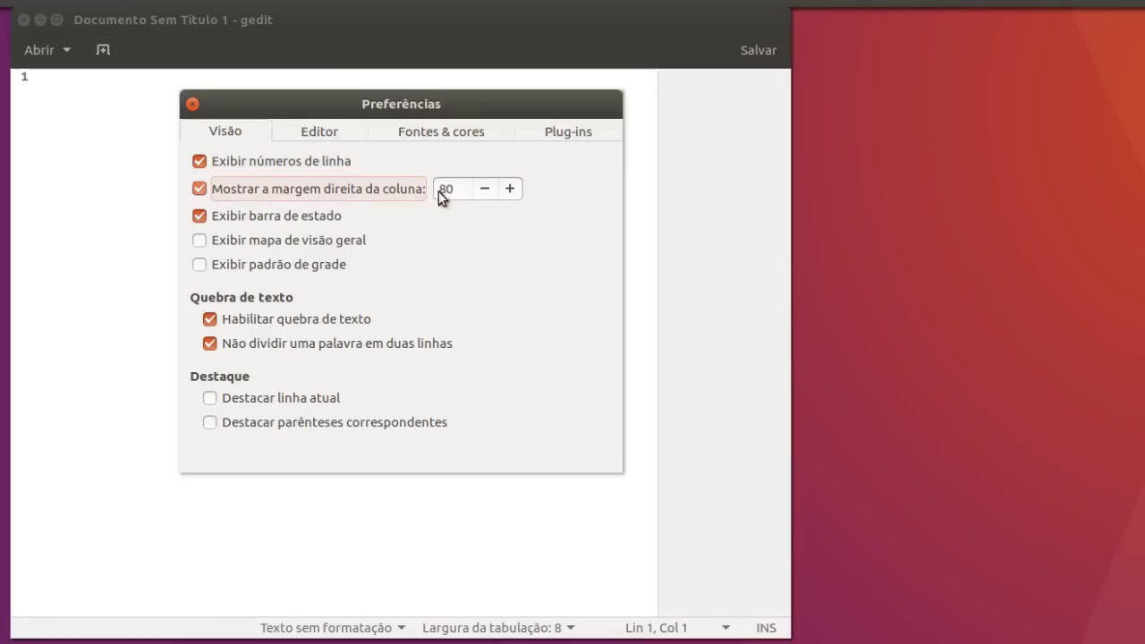
click(507, 189)
click(492, 188)
click(201, 186)
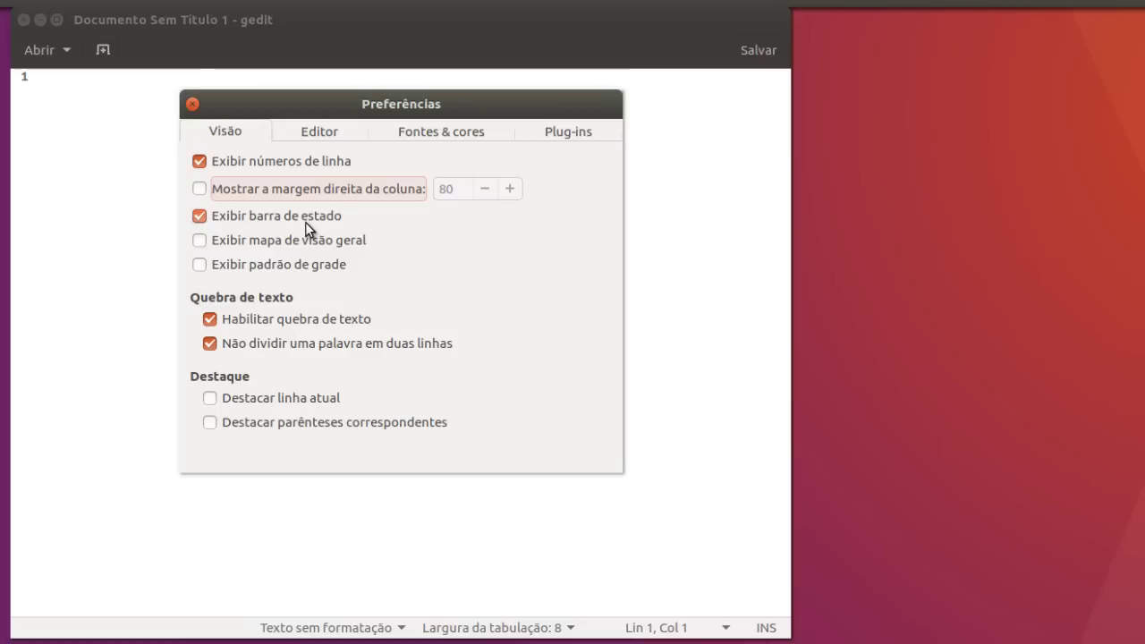
Step: Try toggling the status bar, overview map and grid pattern display, restoring each option to its original setting
click(214, 217)
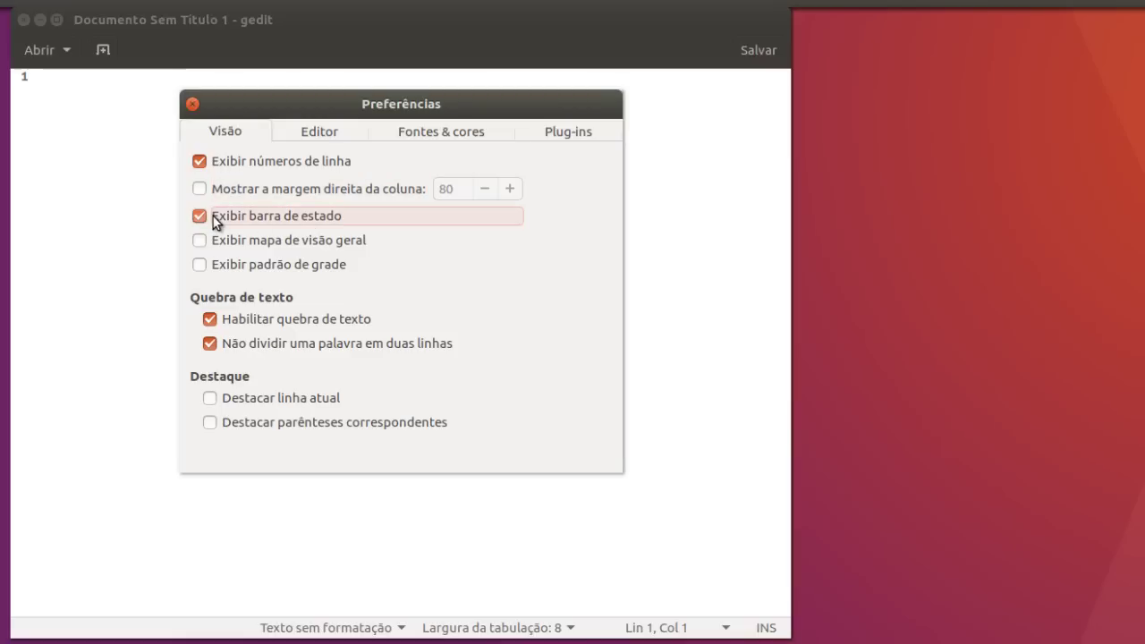
click(225, 244)
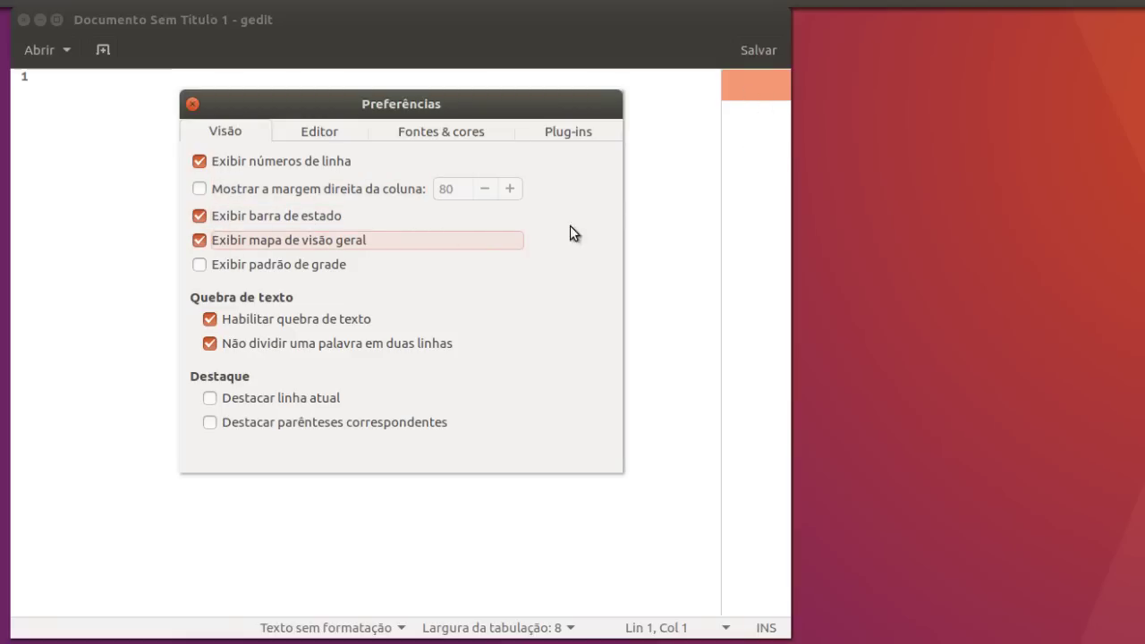
click(297, 239)
click(280, 268)
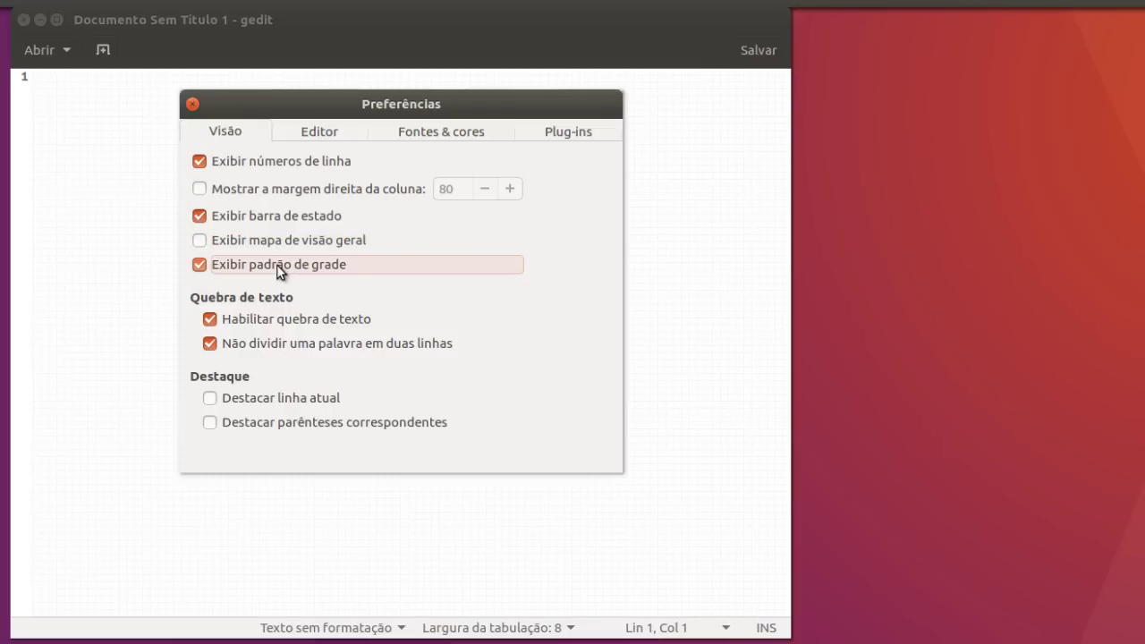
click(279, 268)
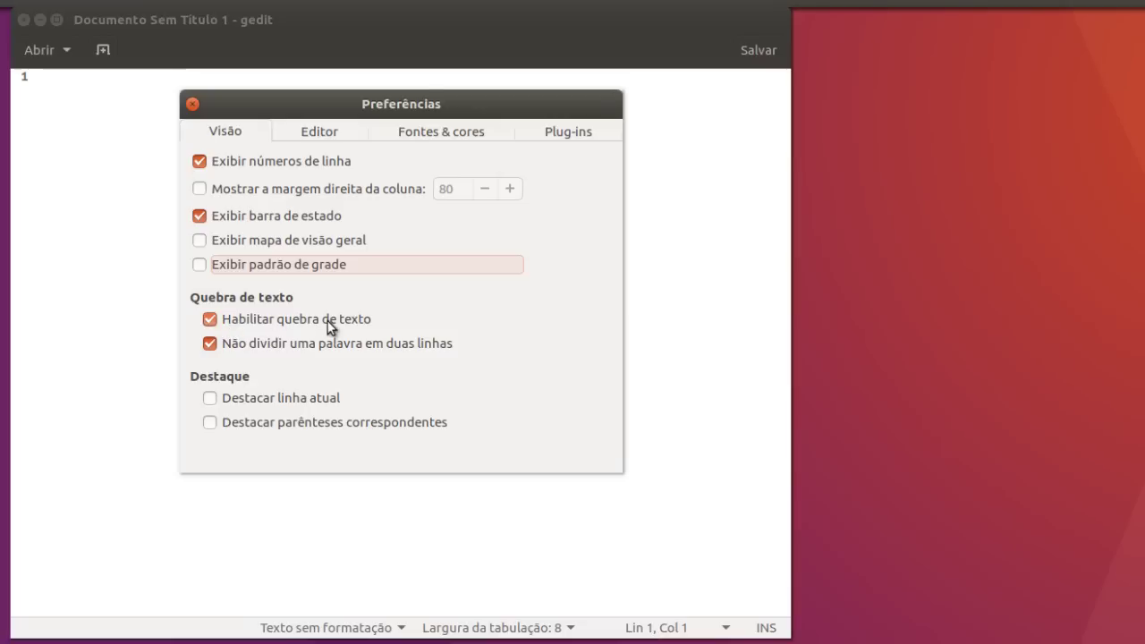
Step: Toggle "Habilitar quebra de texto" and "Não dividir uma palavra em duas linhas" off and back on
click(211, 321)
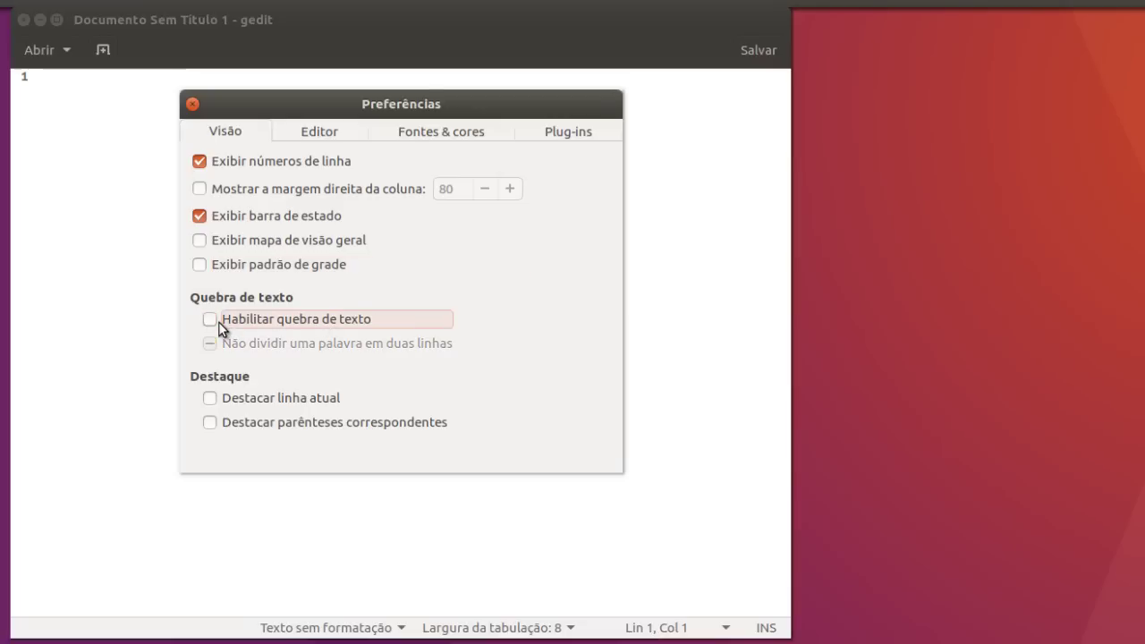
click(219, 327)
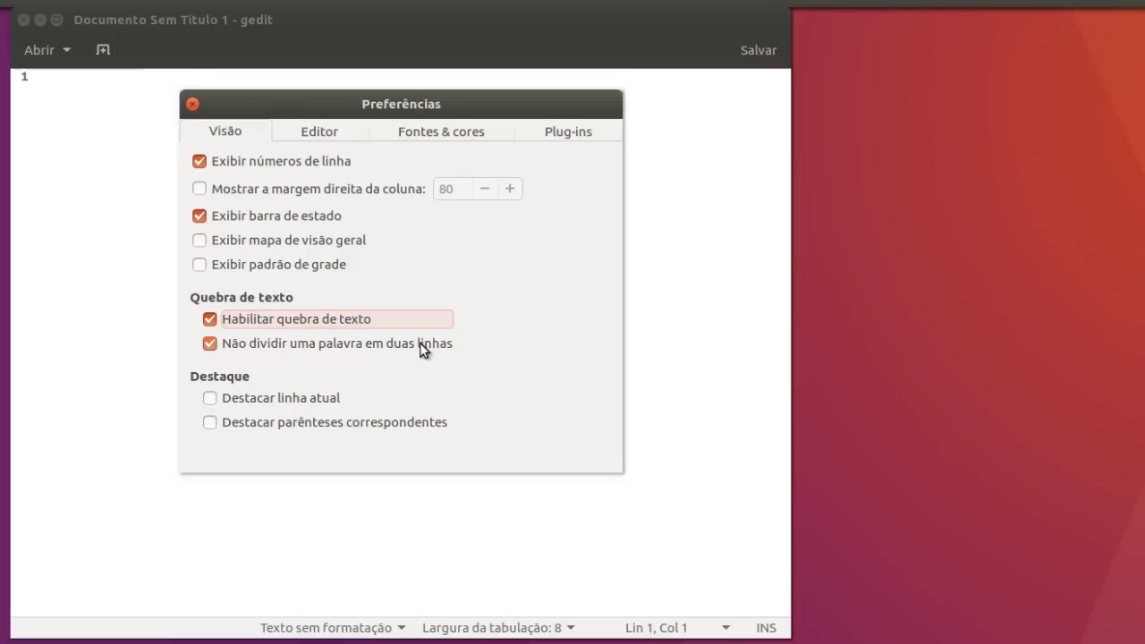
click(211, 344)
click(216, 345)
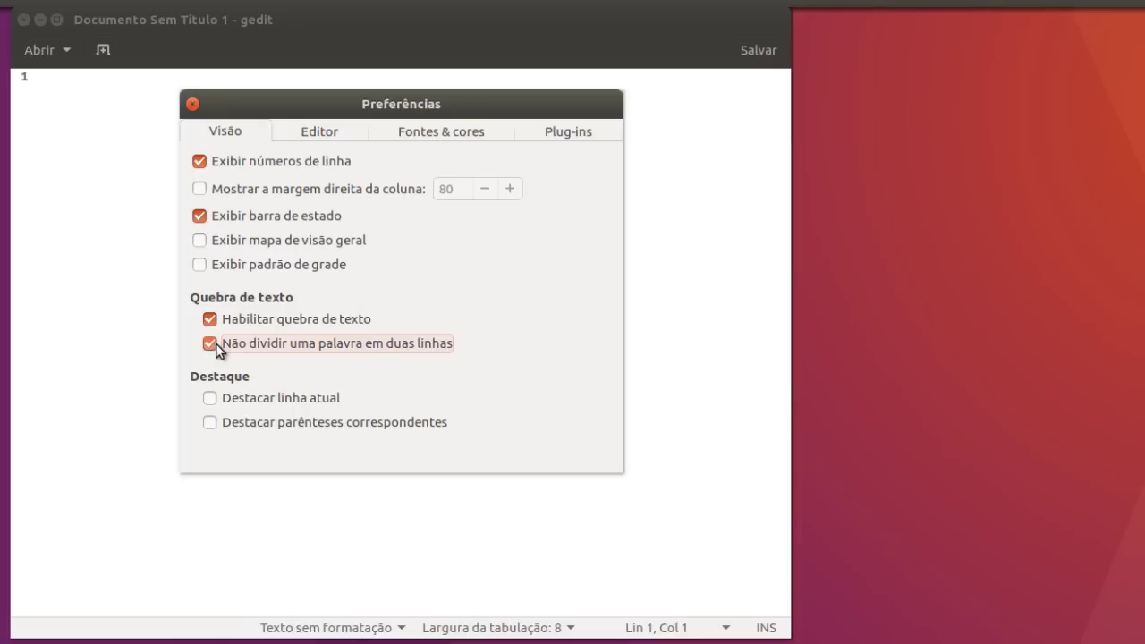
Step: Try "Destacar linha atual" and "Destacar parênteses correspondentes", and leave both highlighting options disabled
click(211, 399)
click(214, 399)
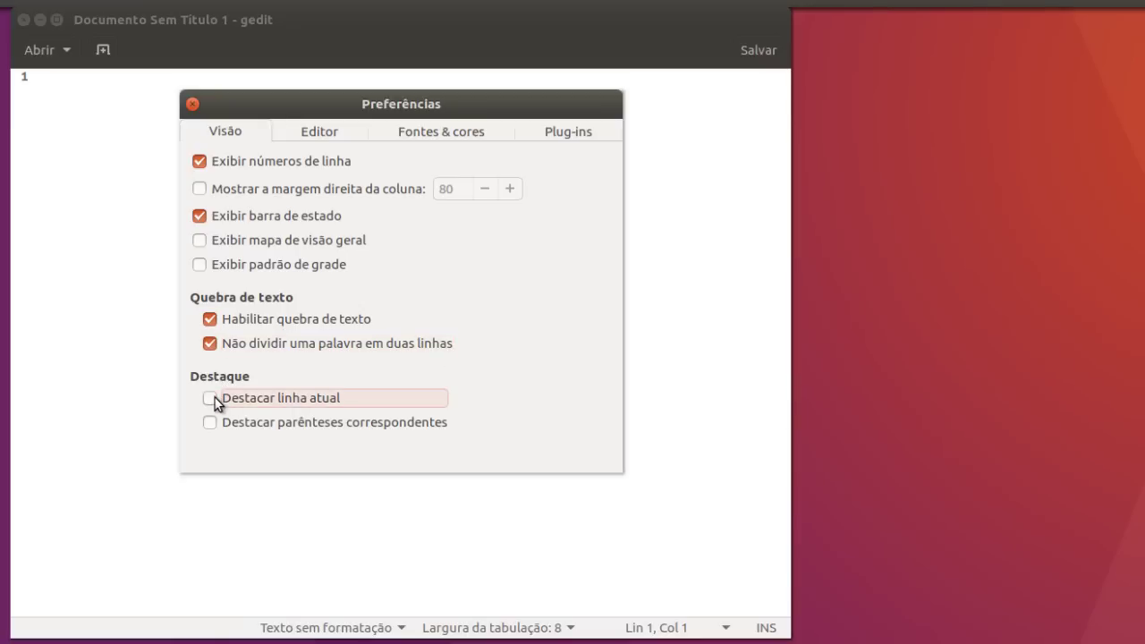
click(213, 399)
click(213, 399)
click(210, 399)
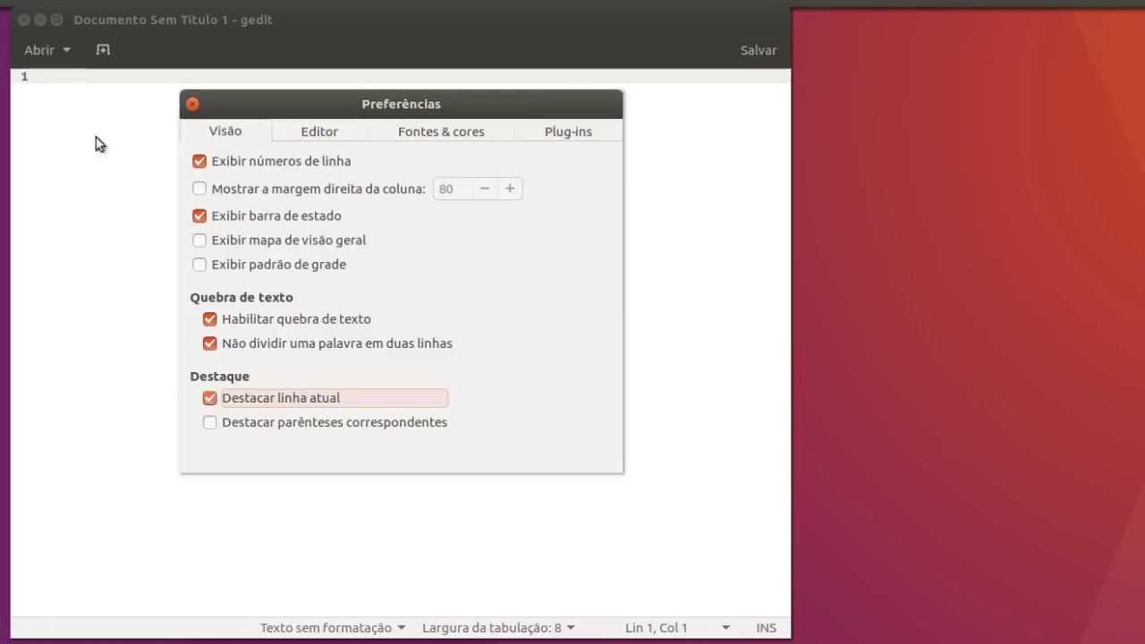
click(211, 399)
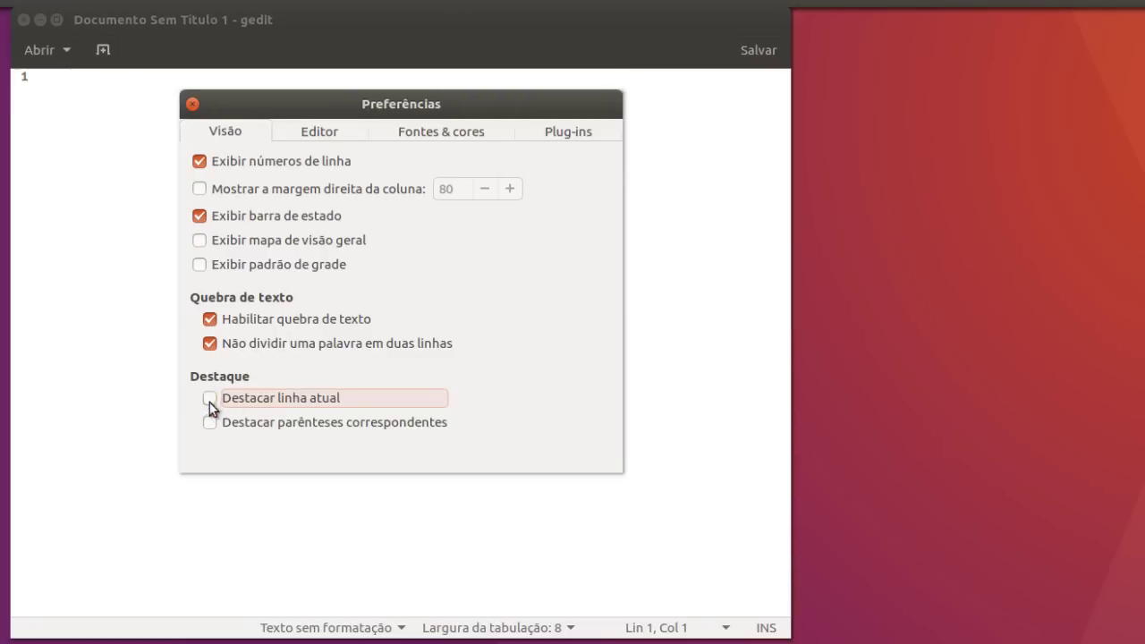
click(211, 423)
click(211, 423)
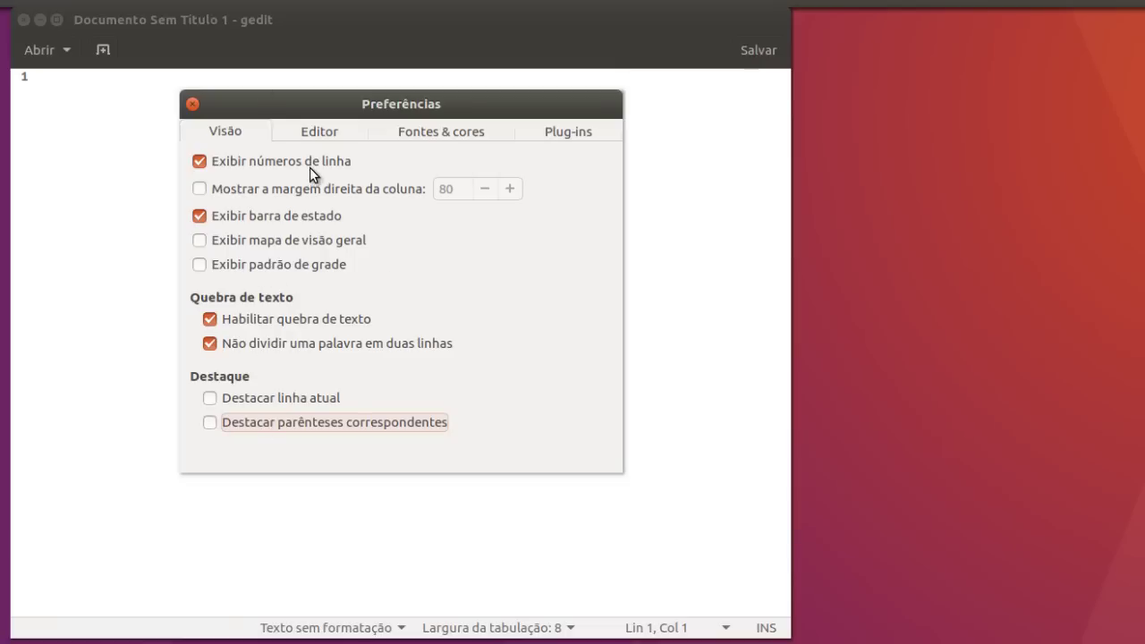
Step: In the editor preferences, enable "Criar uma cópia de backup dos arquivos antes de salvar"
click(323, 134)
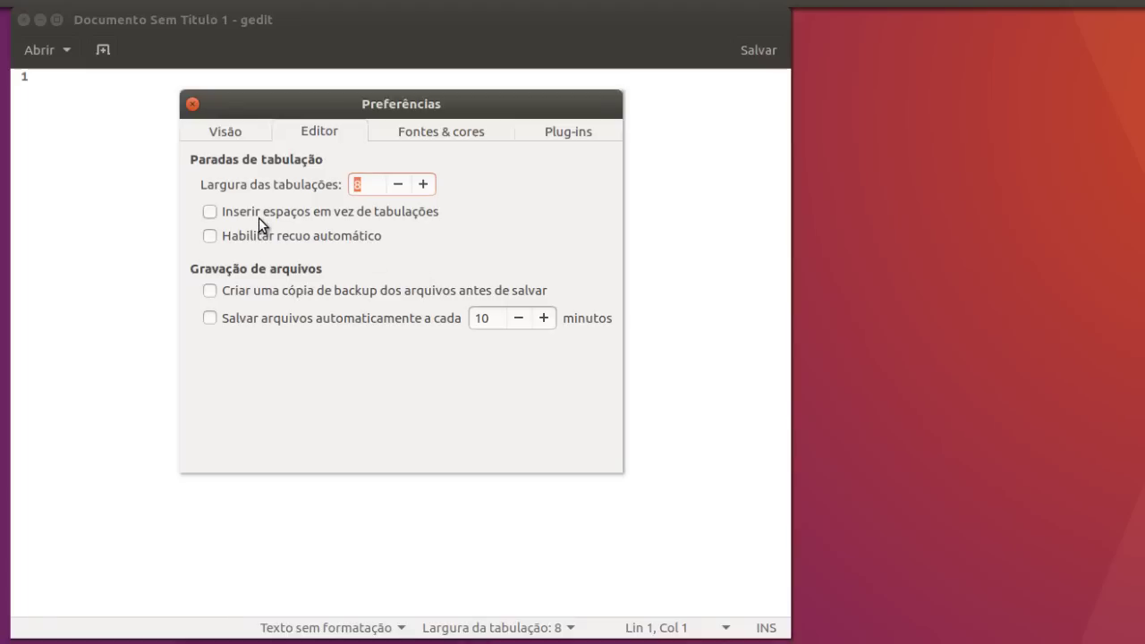
click(213, 293)
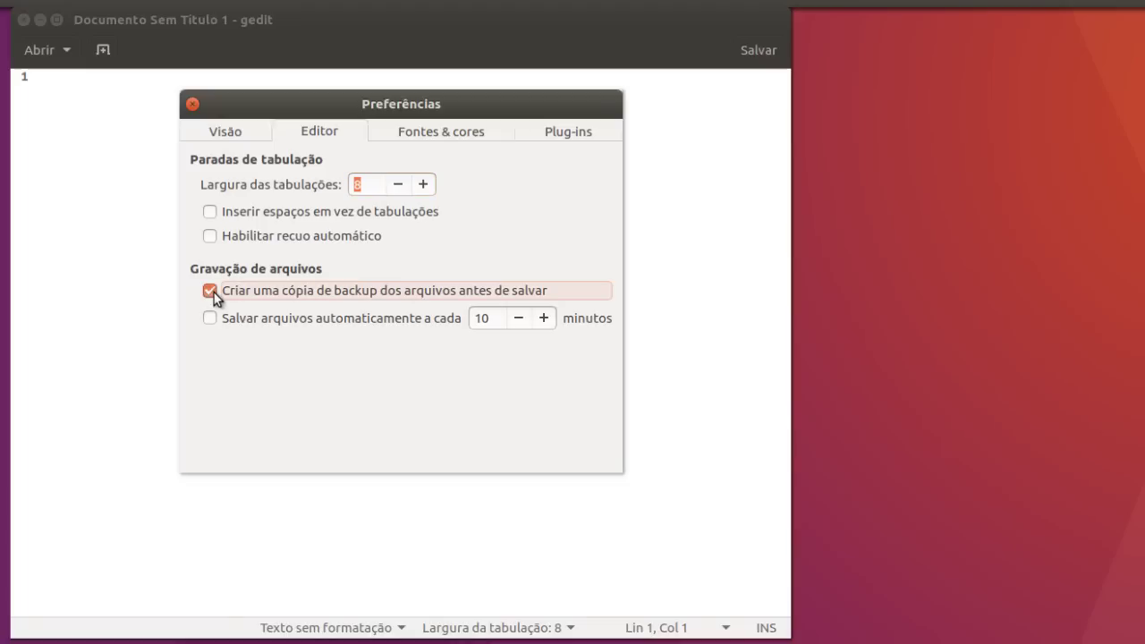
Step: Disable backup copies before saving and enable automatic file saving every 5 minutes
click(214, 293)
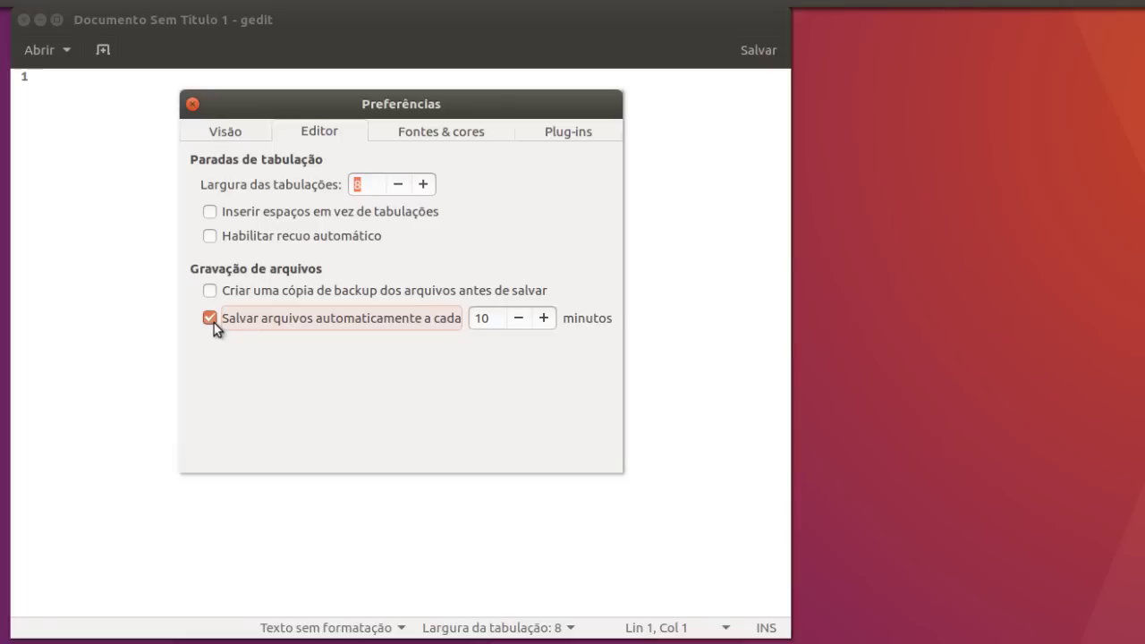
click(517, 318)
click(517, 319)
click(517, 318)
click(518, 318)
click(517, 319)
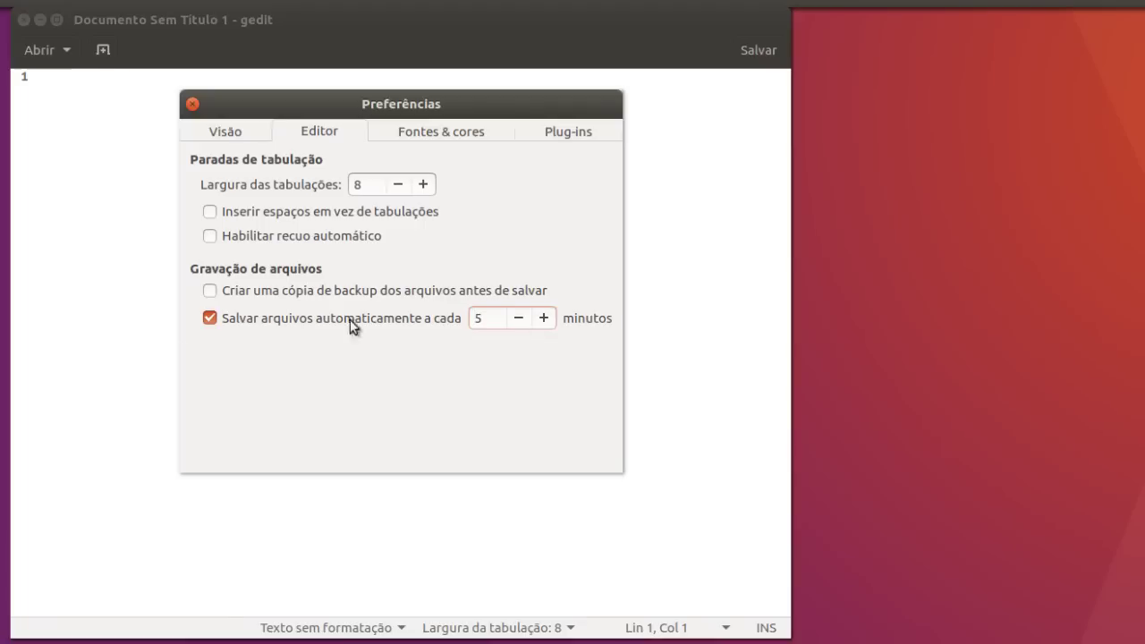
Step: Disable the default fixed-width font and set the editor font to Monospace Regular at size 16
click(433, 131)
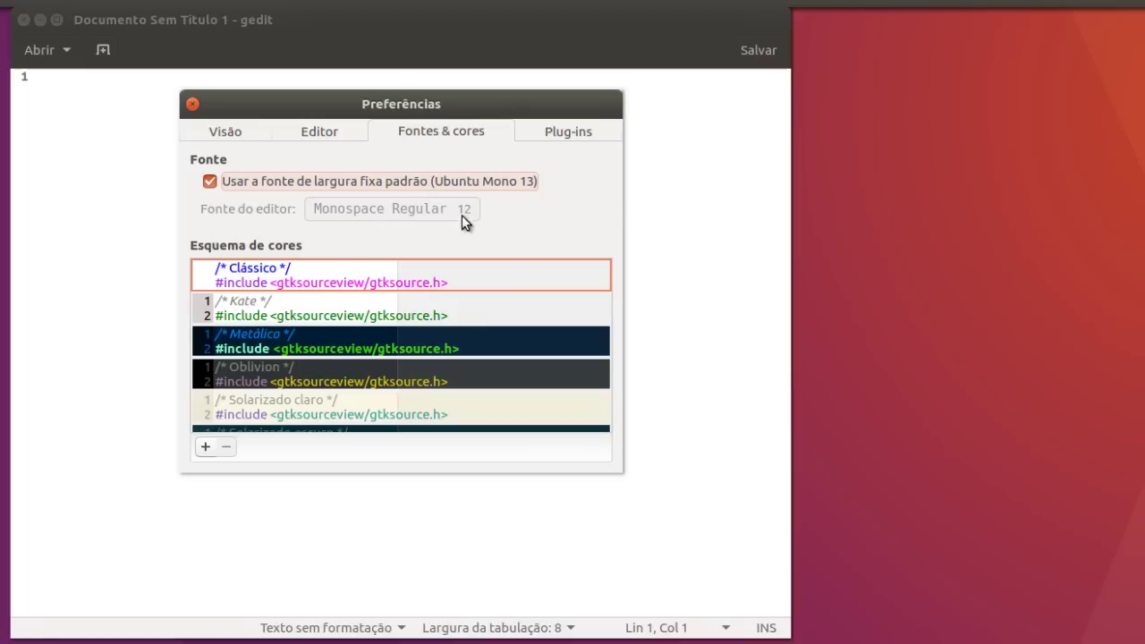
click(222, 180)
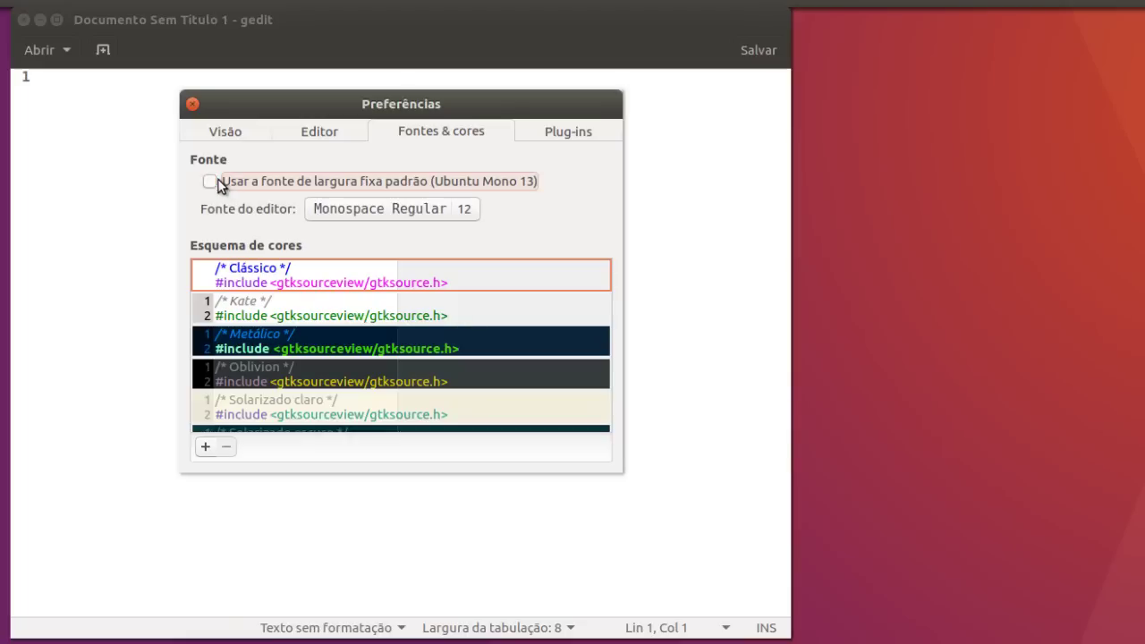
click(430, 215)
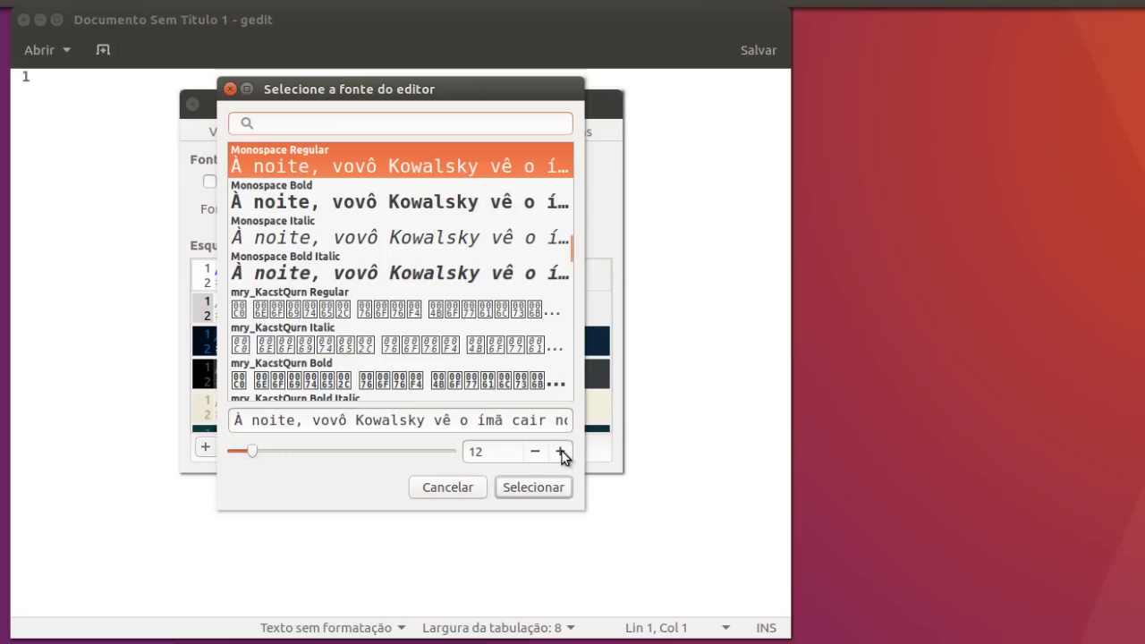
scroll(483, 309, down, 10)
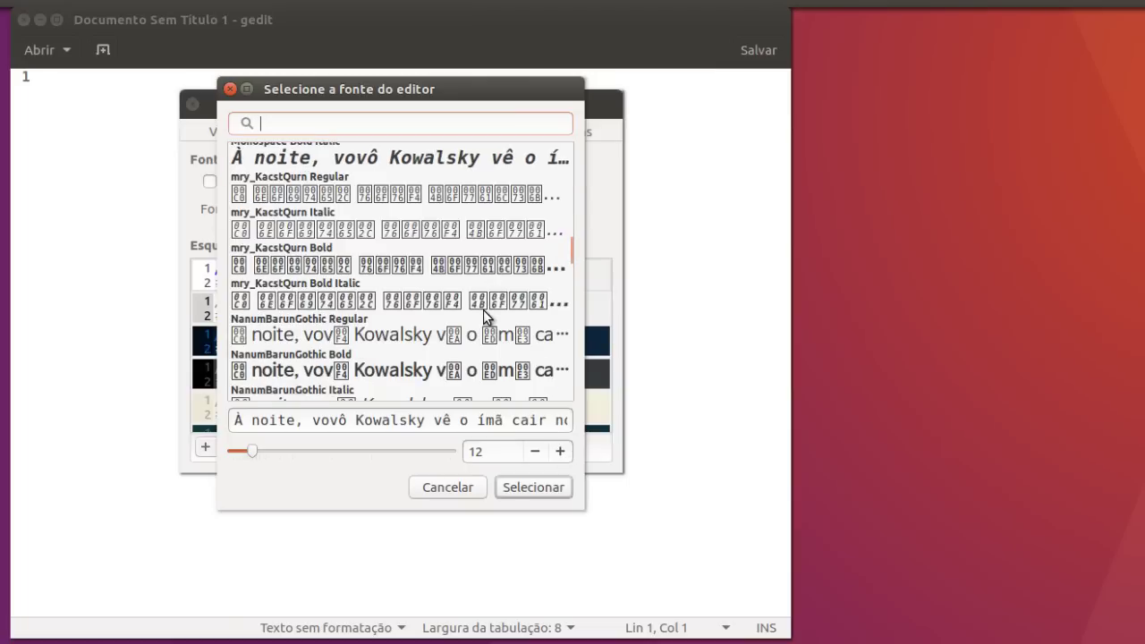
scroll(483, 310, down, 6)
scroll(483, 309, up, 6)
click(560, 451)
click(560, 453)
click(561, 455)
click(562, 458)
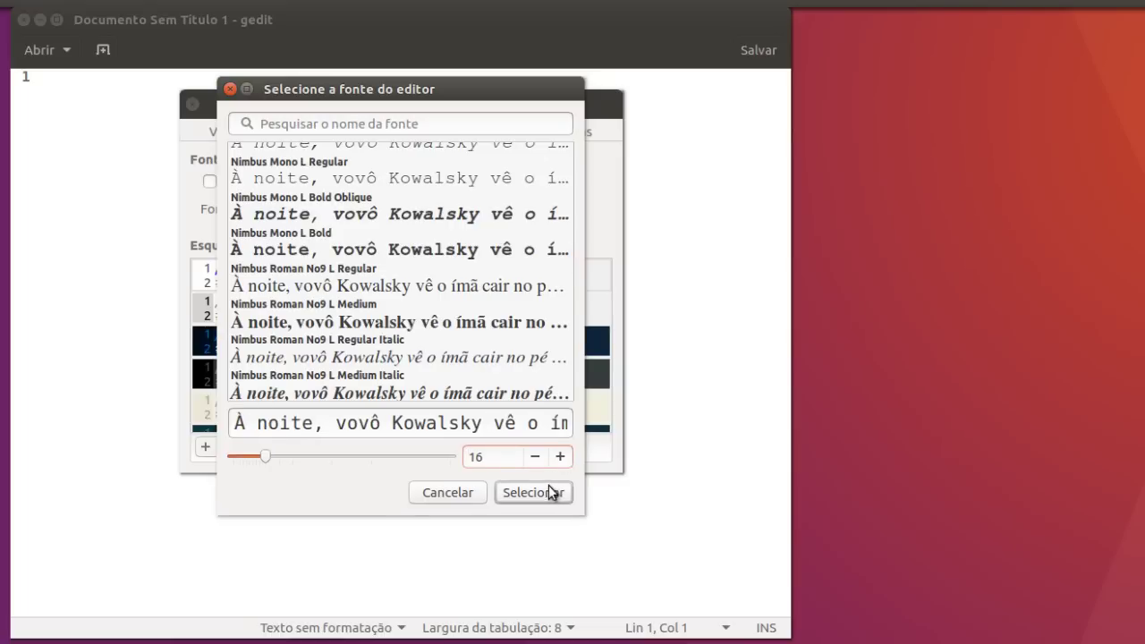
click(546, 494)
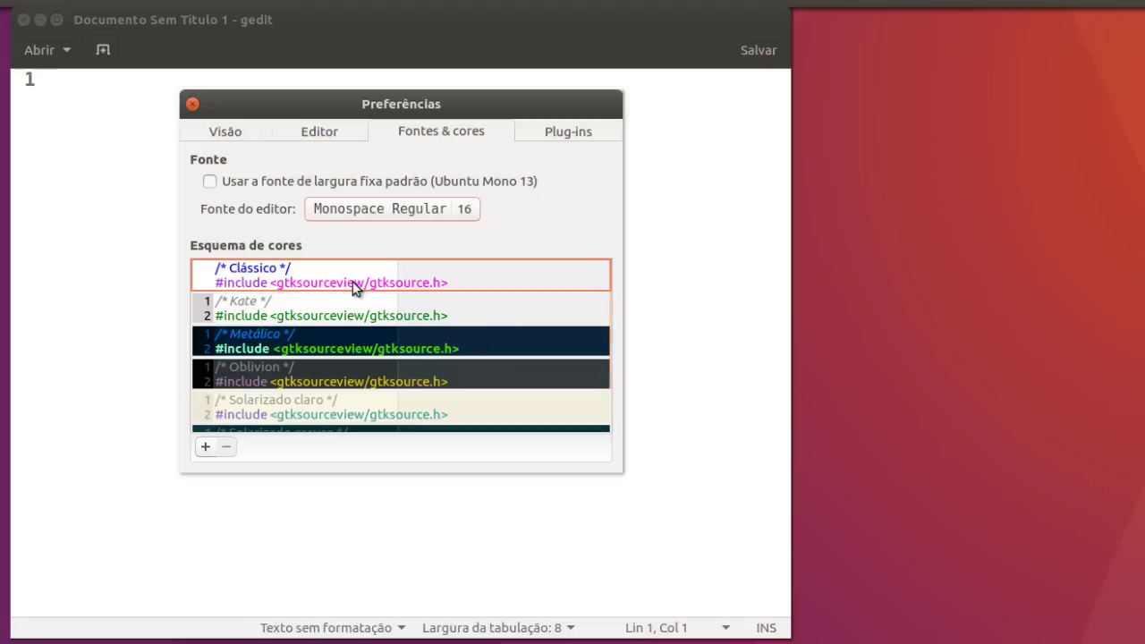
Step: Try the Kate, Oblivion, Solarizado claro and Solarizado escuro color schemes, and apply the Metálico scheme
click(323, 312)
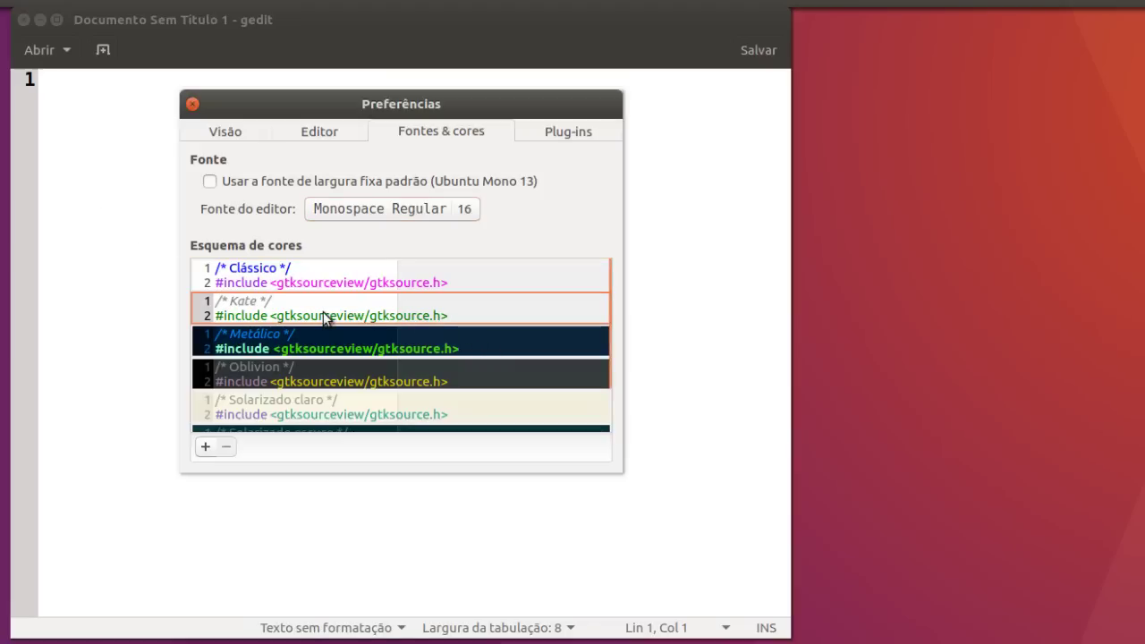
click(343, 335)
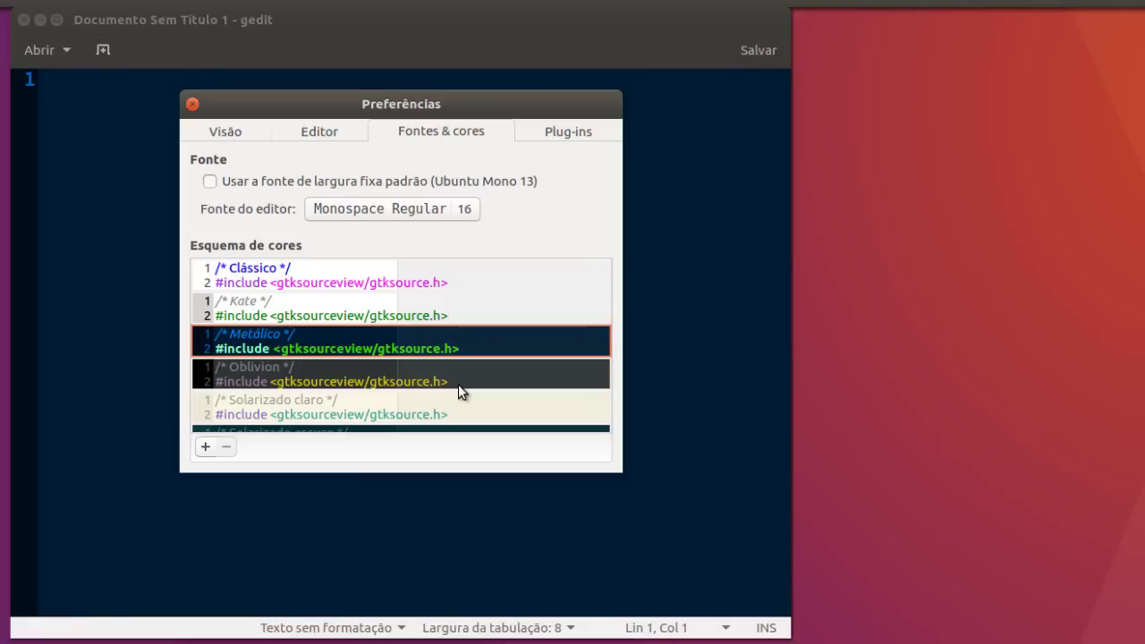
click(307, 380)
click(317, 410)
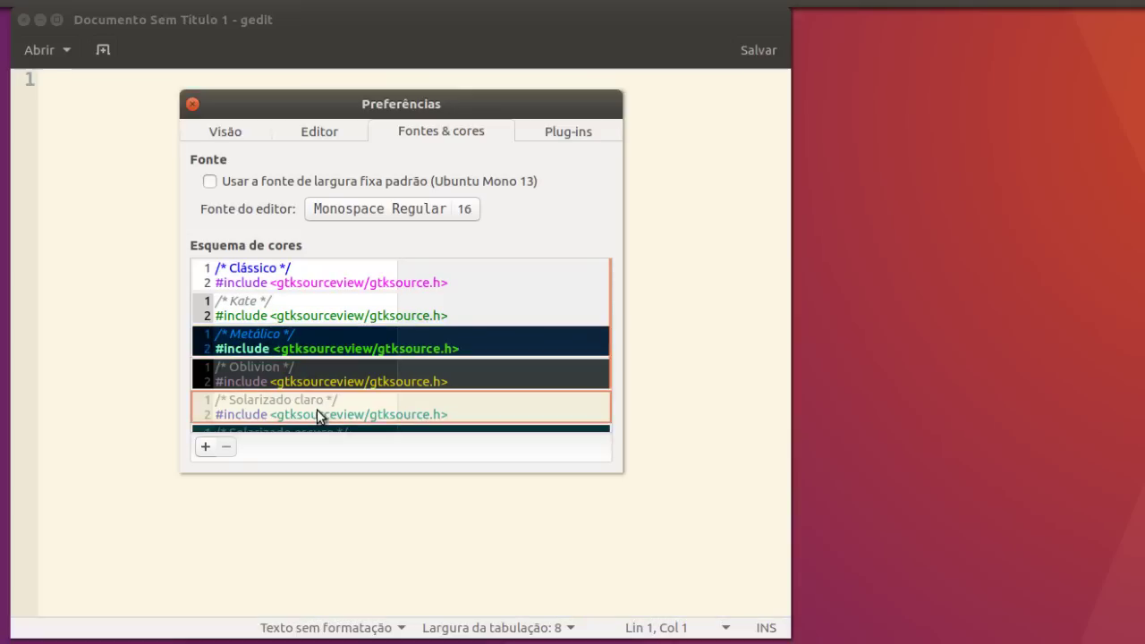
click(320, 428)
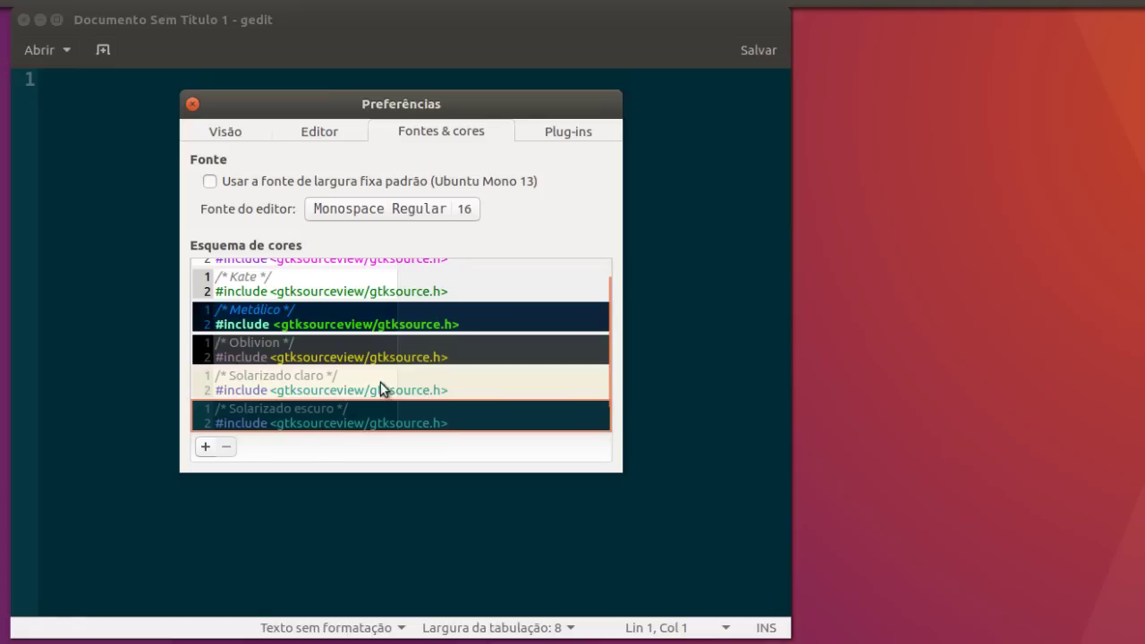
scroll(380, 383, down, 1)
click(367, 422)
scroll(377, 399, up, 2)
scroll(377, 399, down, 2)
scroll(378, 399, up, 2)
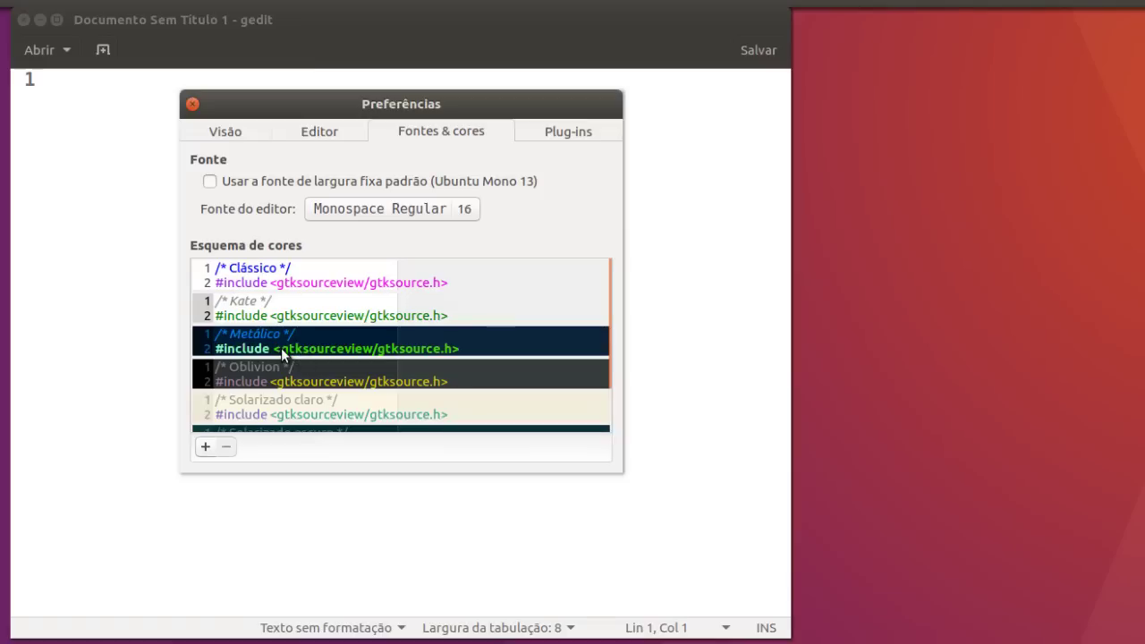
click(283, 355)
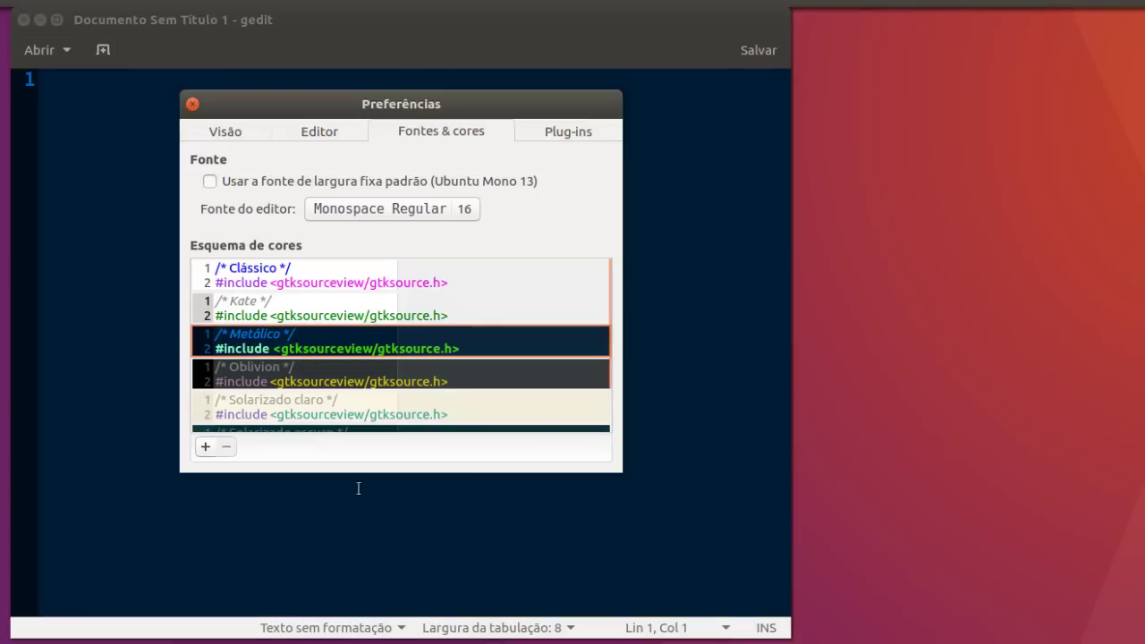
Step: Review the full list of available plug-ins in the preferences
click(555, 134)
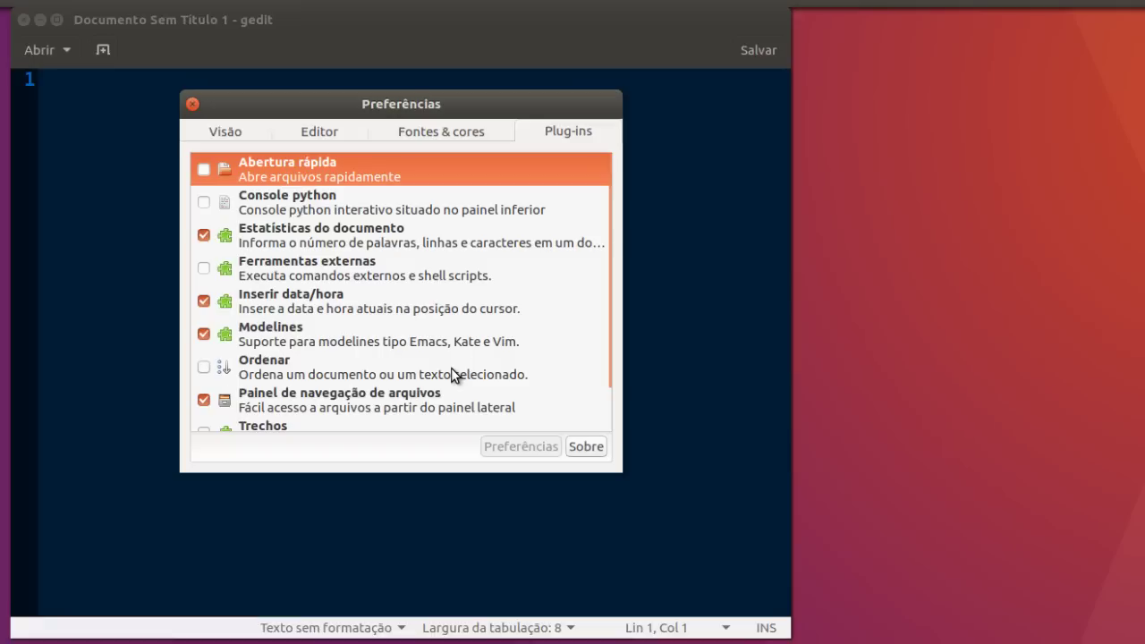
scroll(454, 374, down, 1)
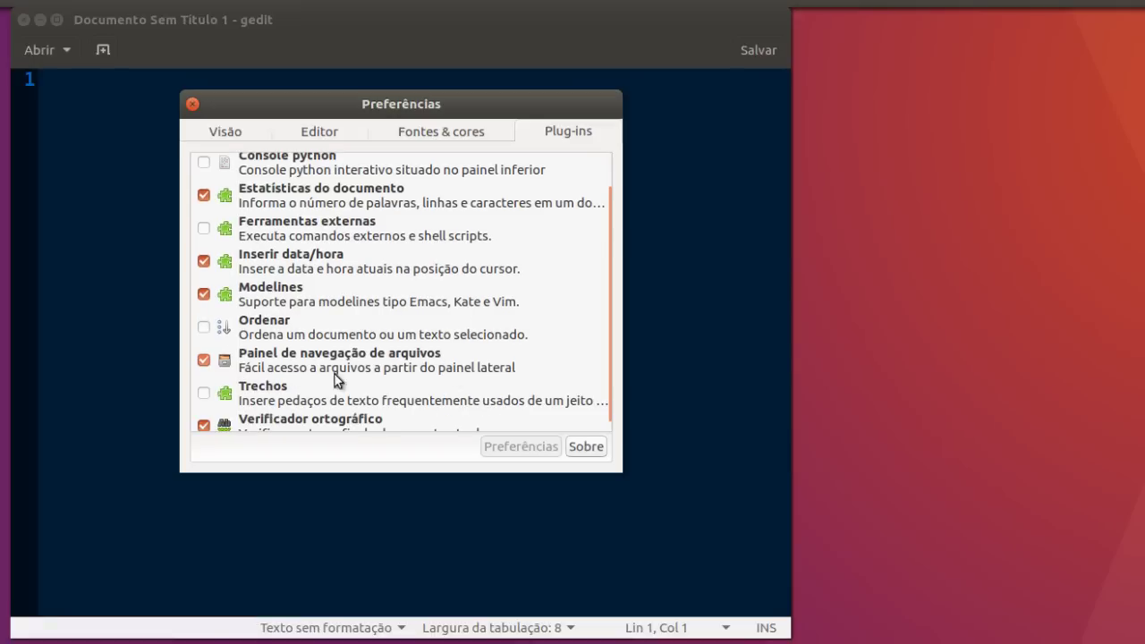
scroll(342, 378, down, 1)
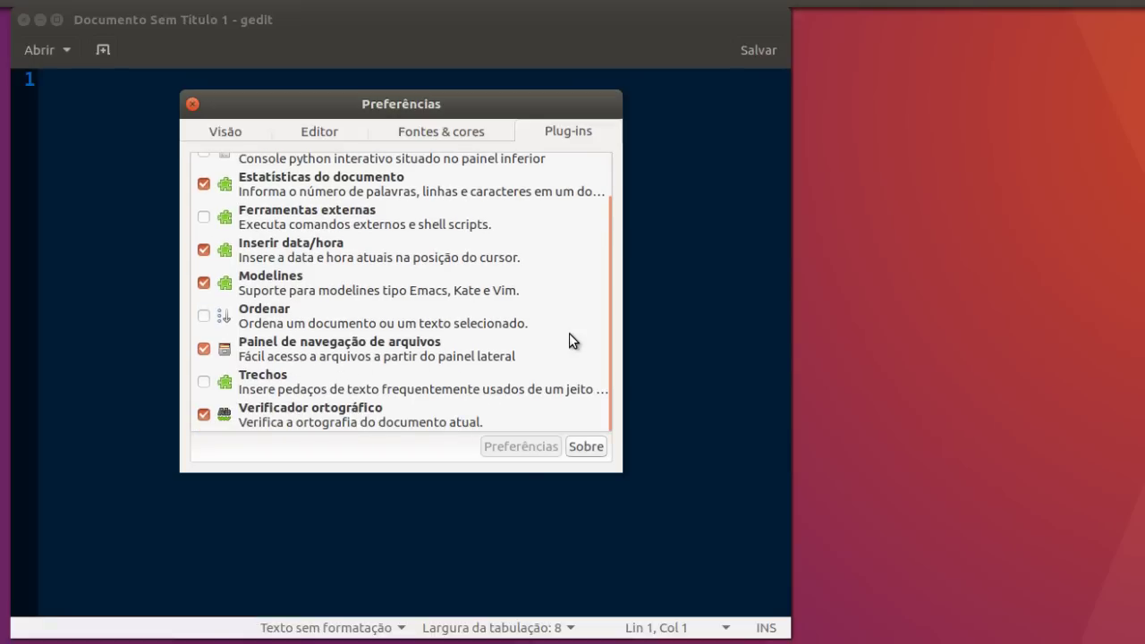
scroll(552, 327, up, 1)
scroll(552, 327, up, 1)
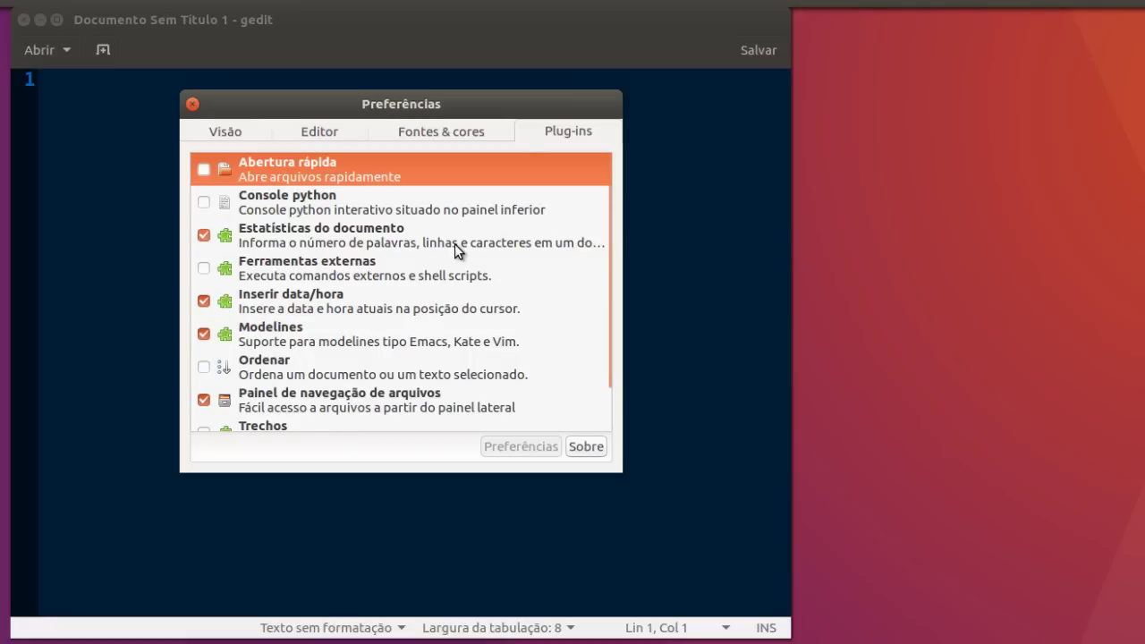
Step: Toggle "Destacar linha atual" on and off, leave it disabled, and close the preferences
click(340, 132)
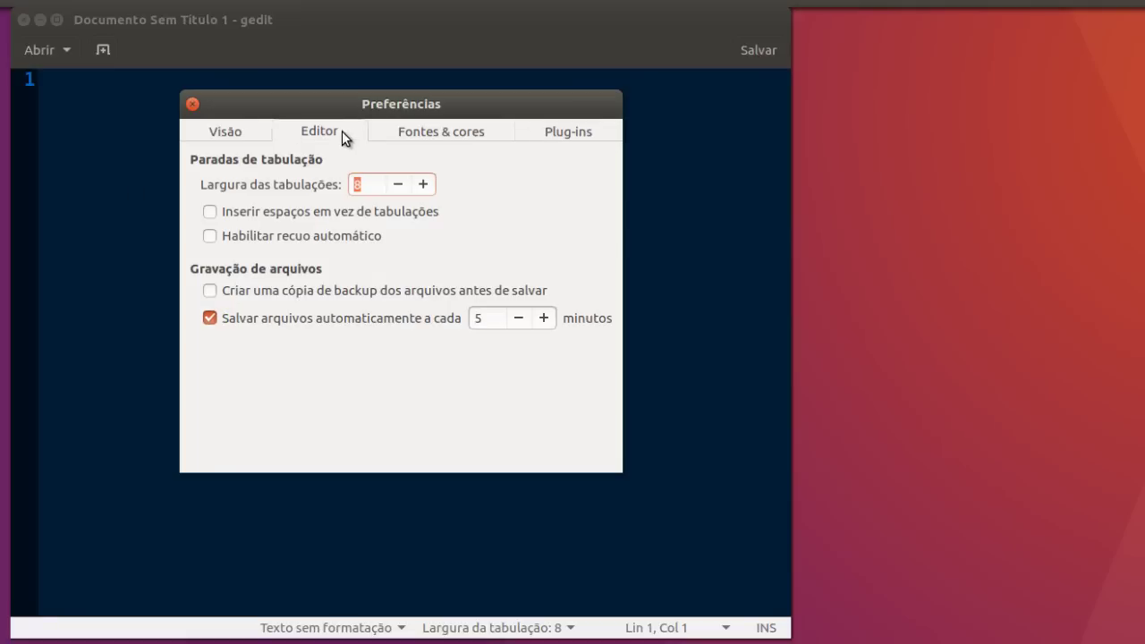
click(248, 143)
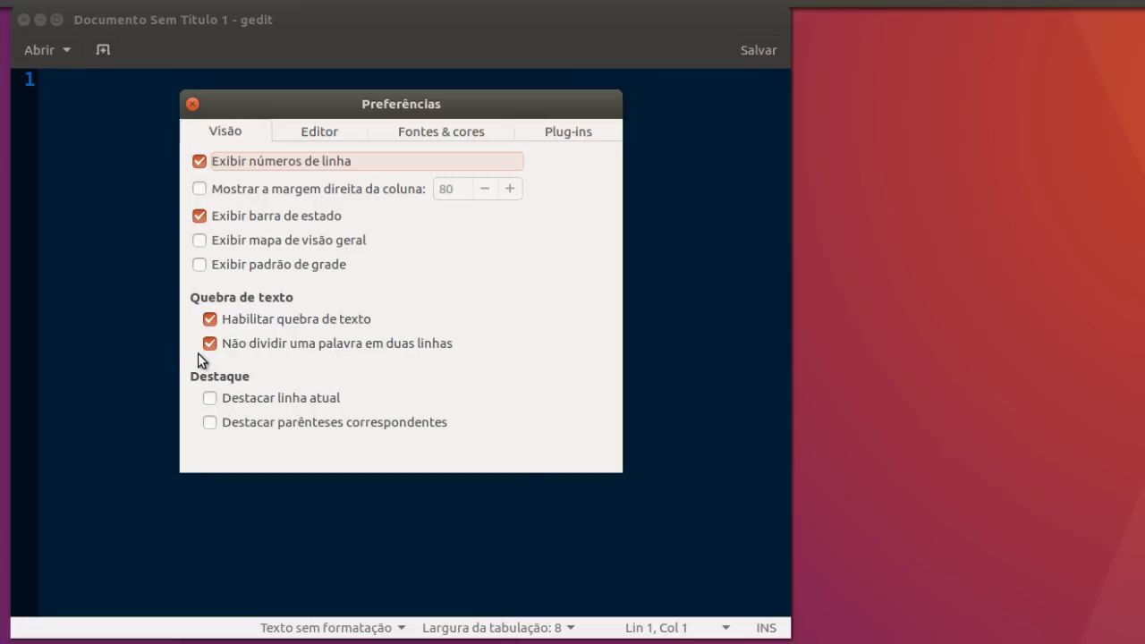
click(211, 402)
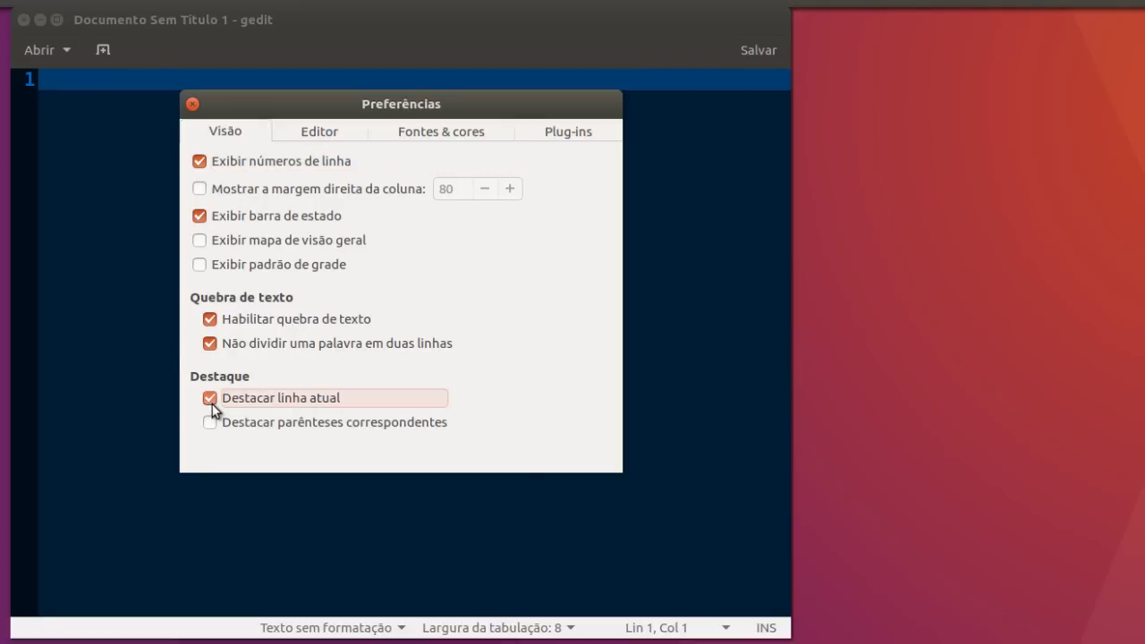
click(211, 402)
click(211, 402)
click(211, 402)
click(211, 402)
click(211, 402)
click(211, 402)
click(211, 401)
click(212, 402)
click(419, 131)
click(222, 132)
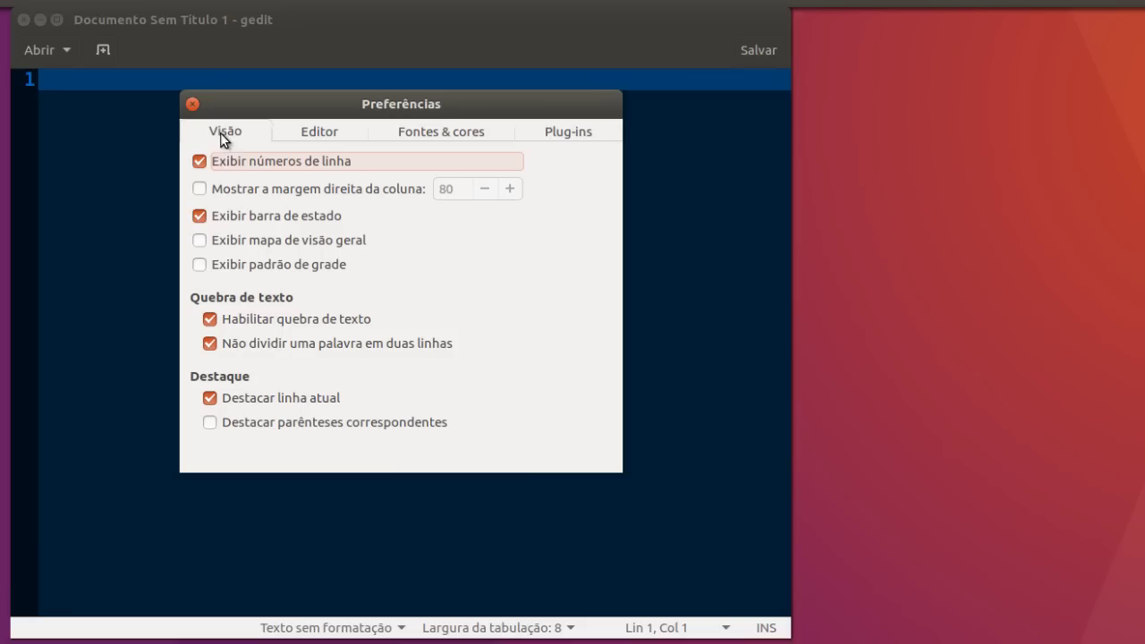
click(211, 399)
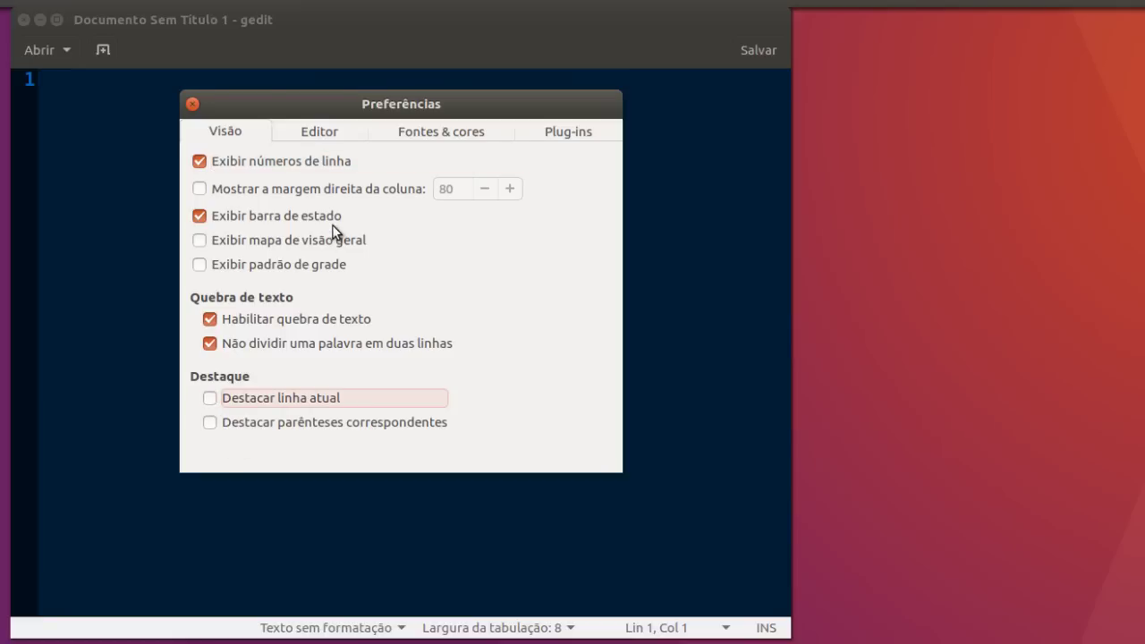
click(193, 106)
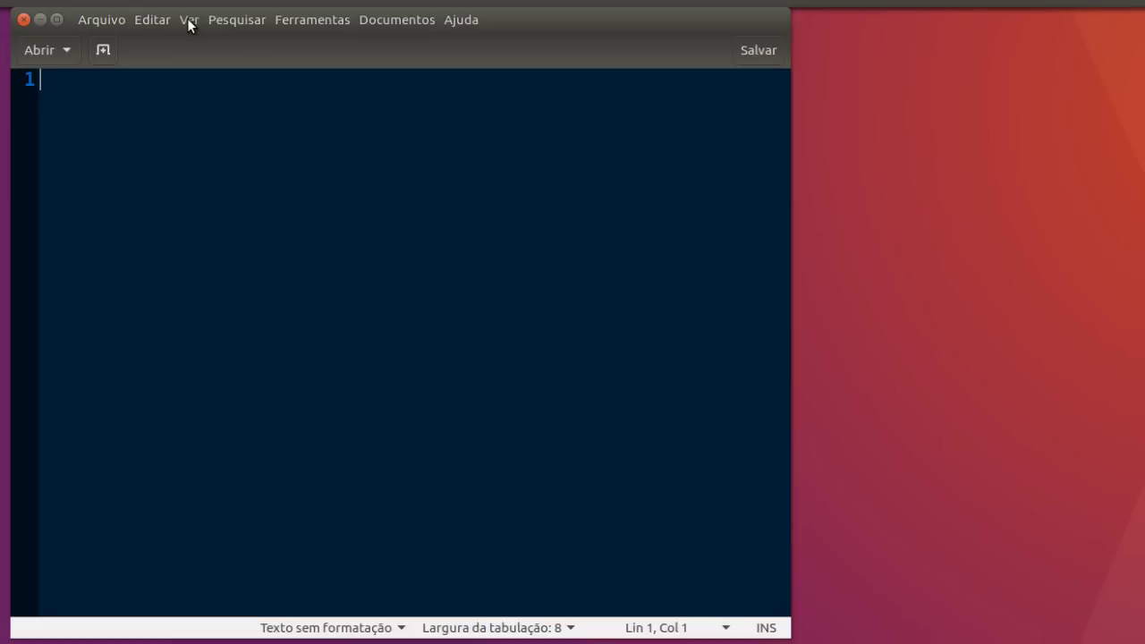
Step: Show the side panel, check its content selector, hide the panel again, and look over the remaining view options
click(189, 20)
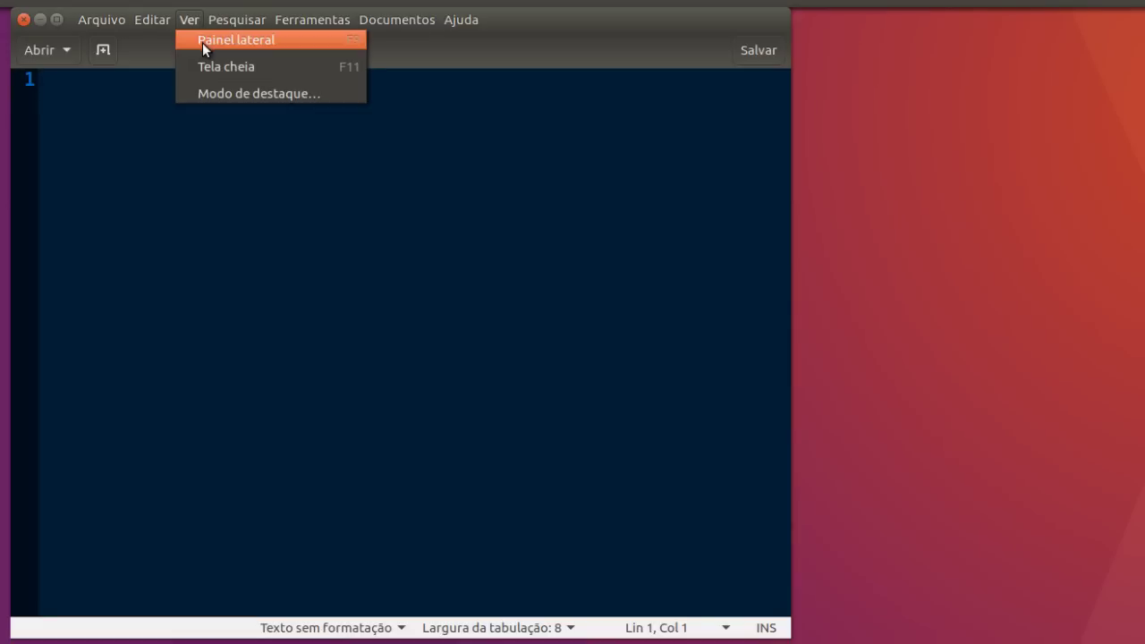
click(203, 42)
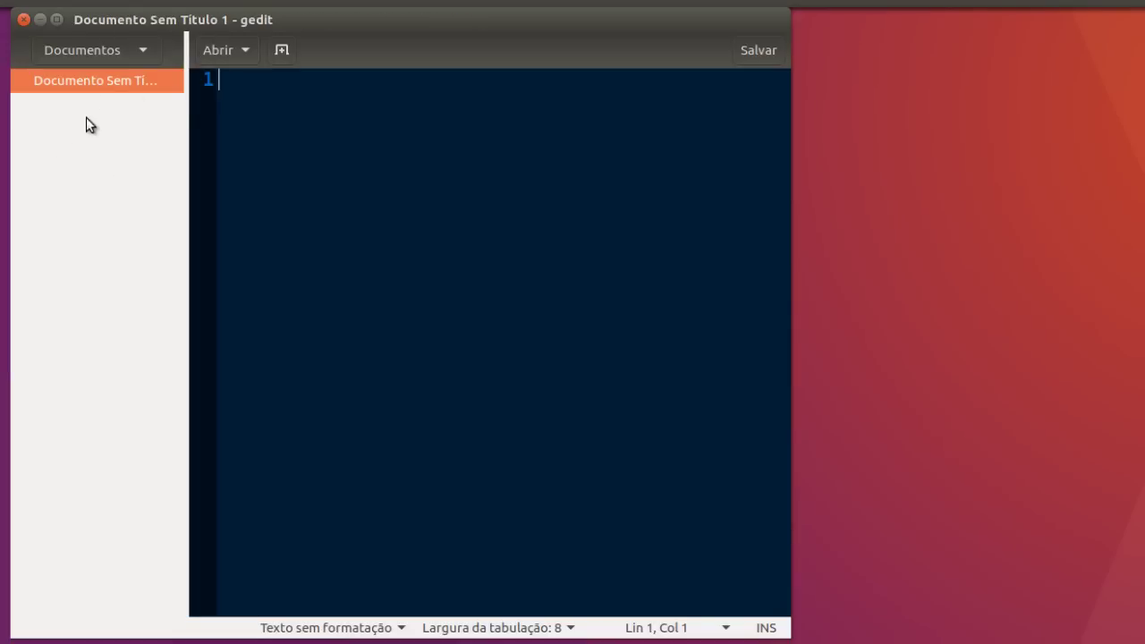
click(146, 51)
click(147, 51)
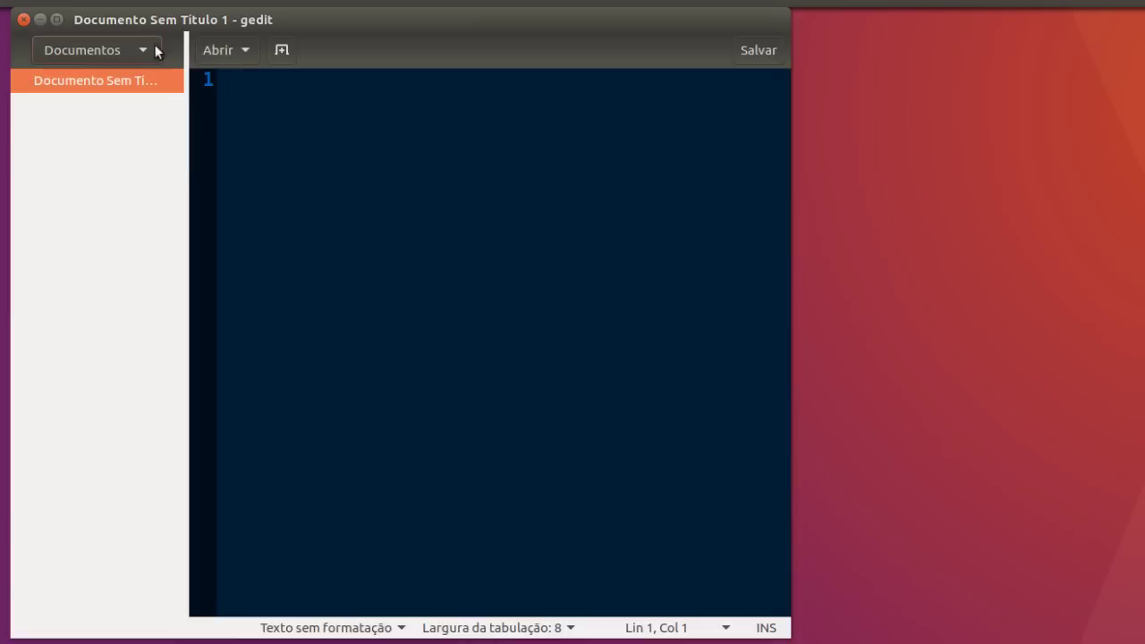
click(192, 19)
click(202, 34)
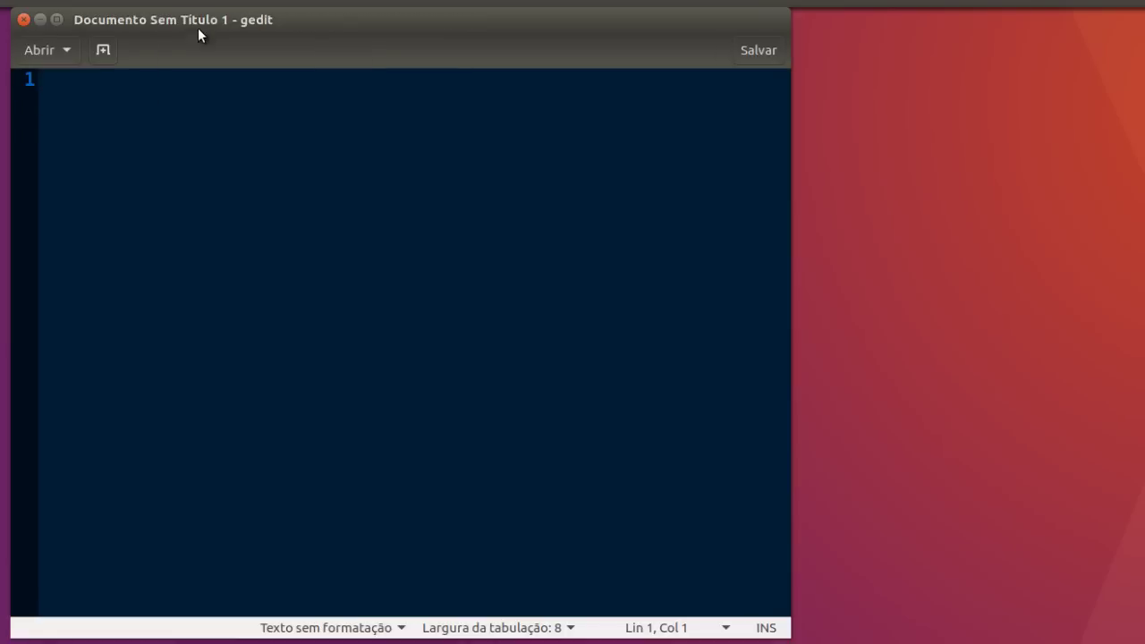
click(189, 21)
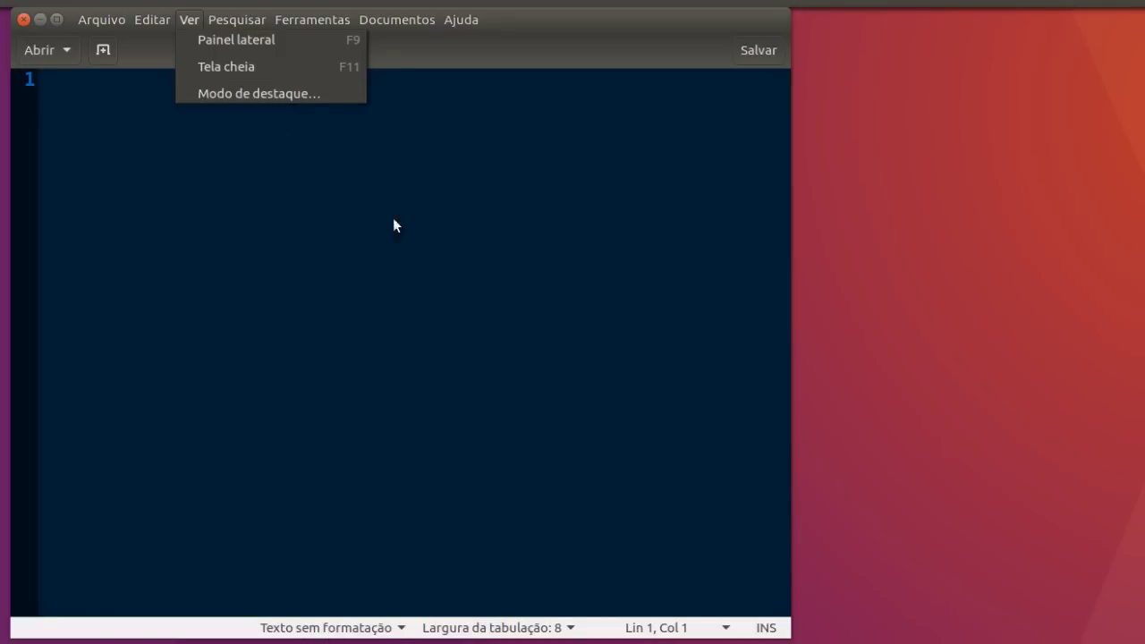
click(273, 131)
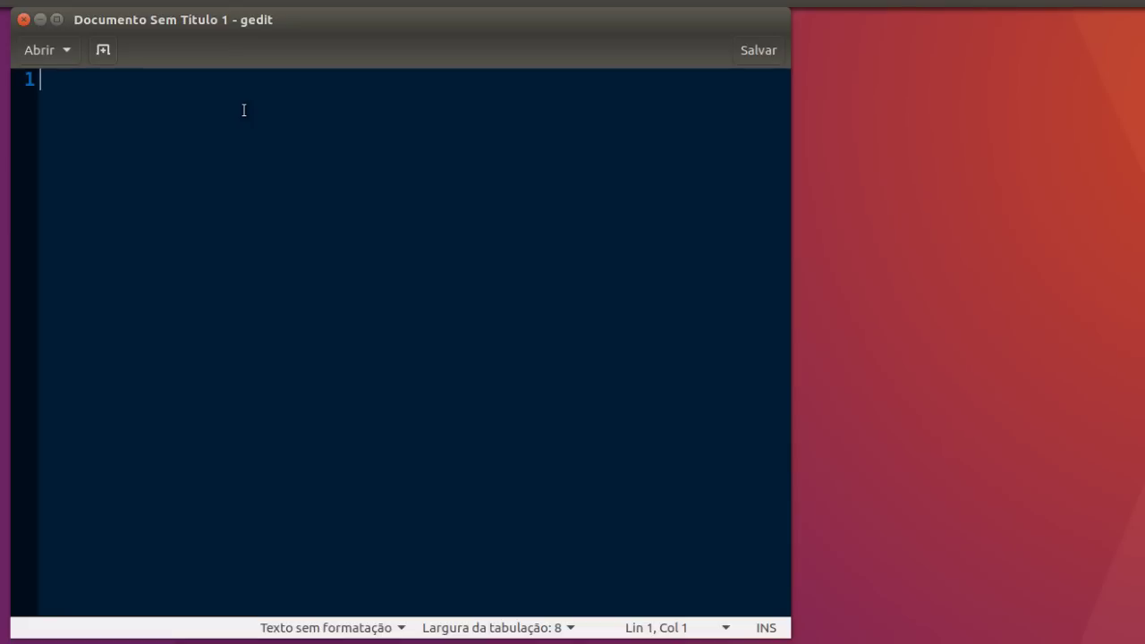
Step: Write the C header lines "#include <stdio.h>" and "#define NUM 5" at the start of the untitled document
text(#include)
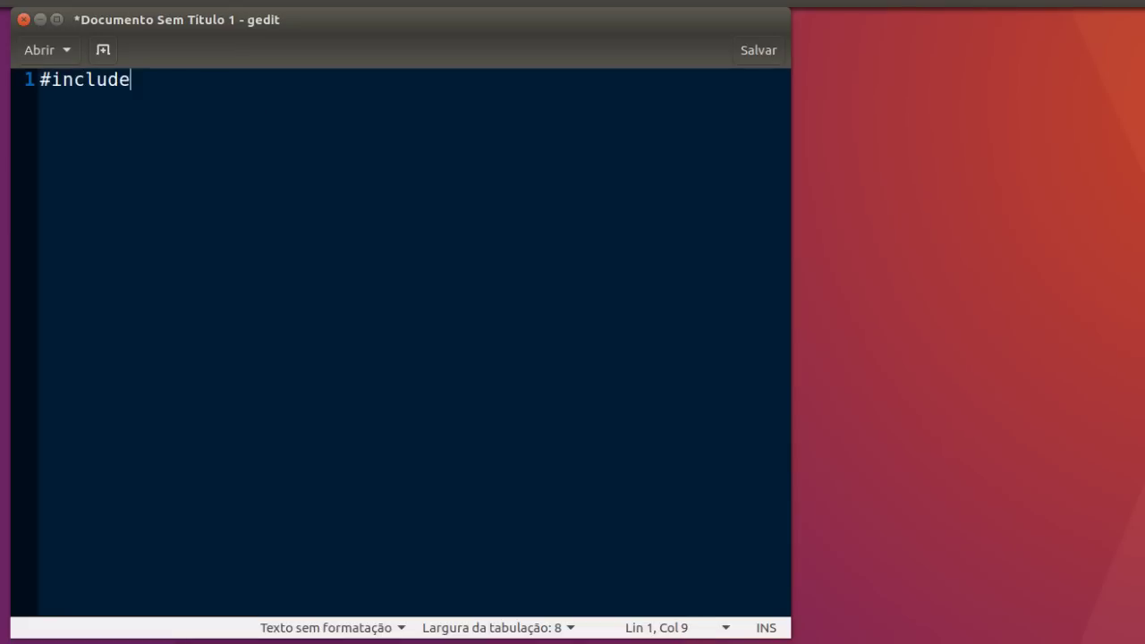
text( <s)
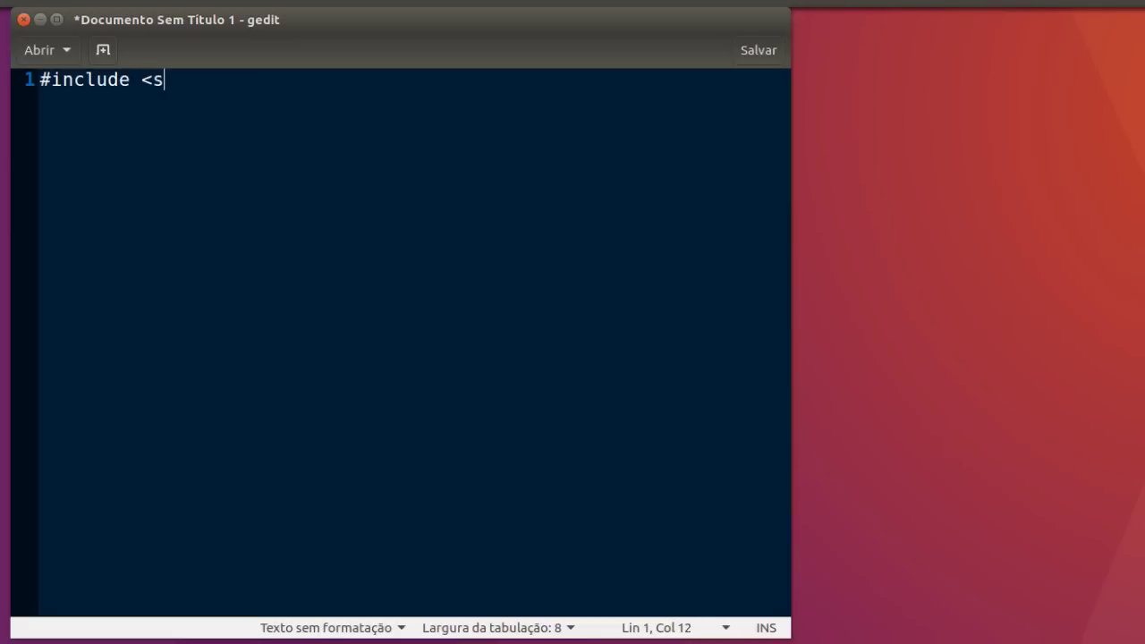
text(tdio.h>)
key(Return)
text(#define NUM 5)
key(Left)
key(Right)
Step: After a blank line, add the declaration "int valore[3];" and the opening line "void main() {"
key(Return)
key(Return)
text(int)
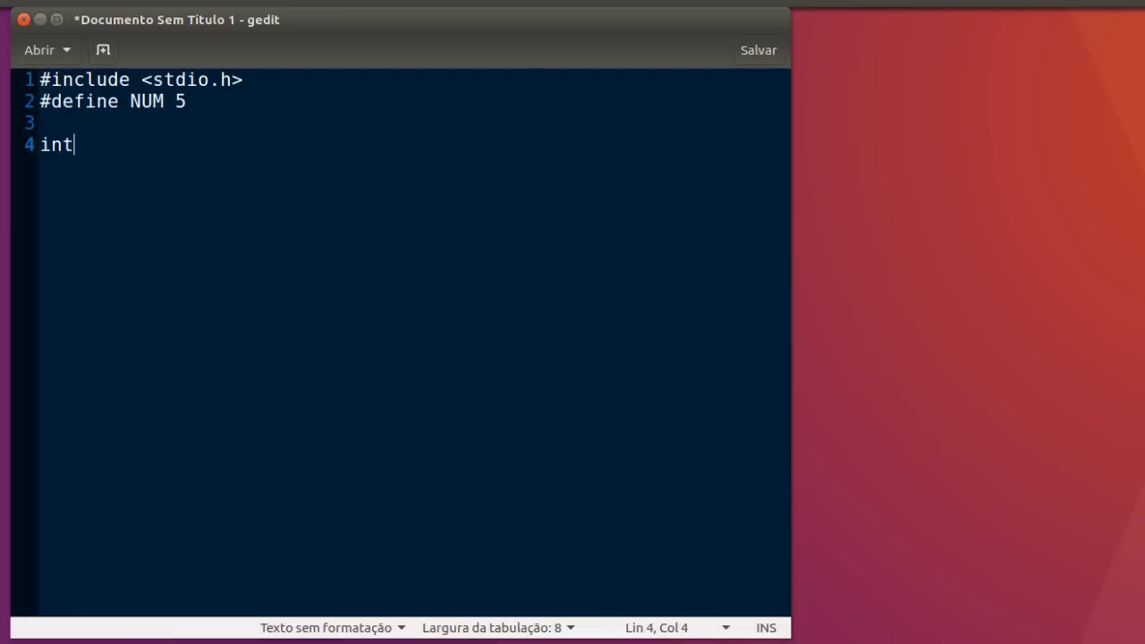
text( valore[3];)
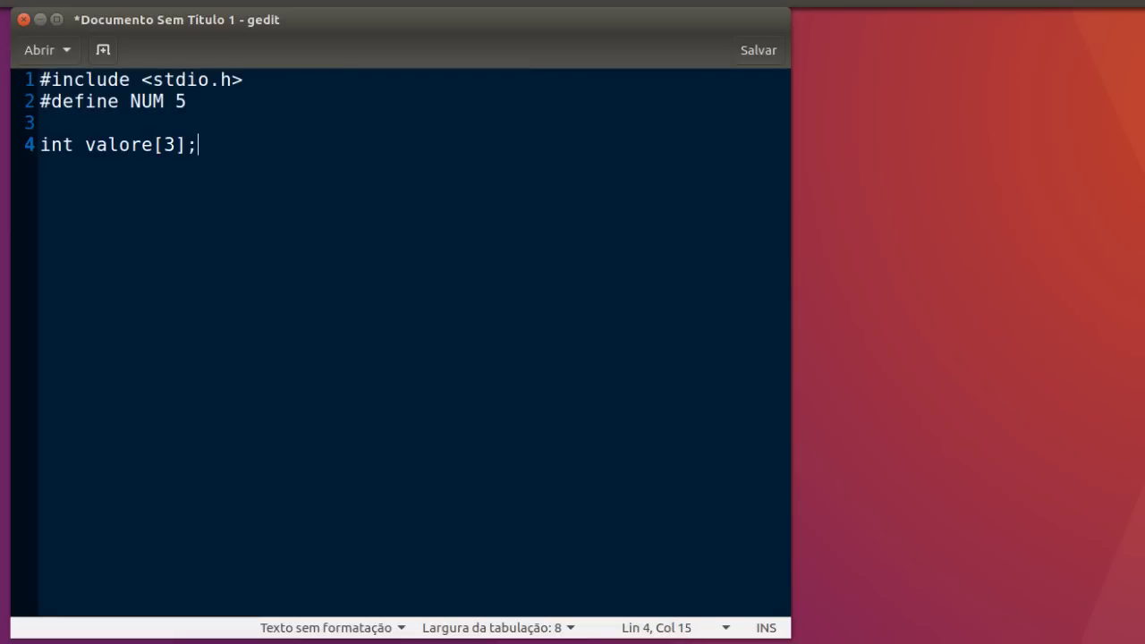
key(Return)
text(void main() {)
key(Return)
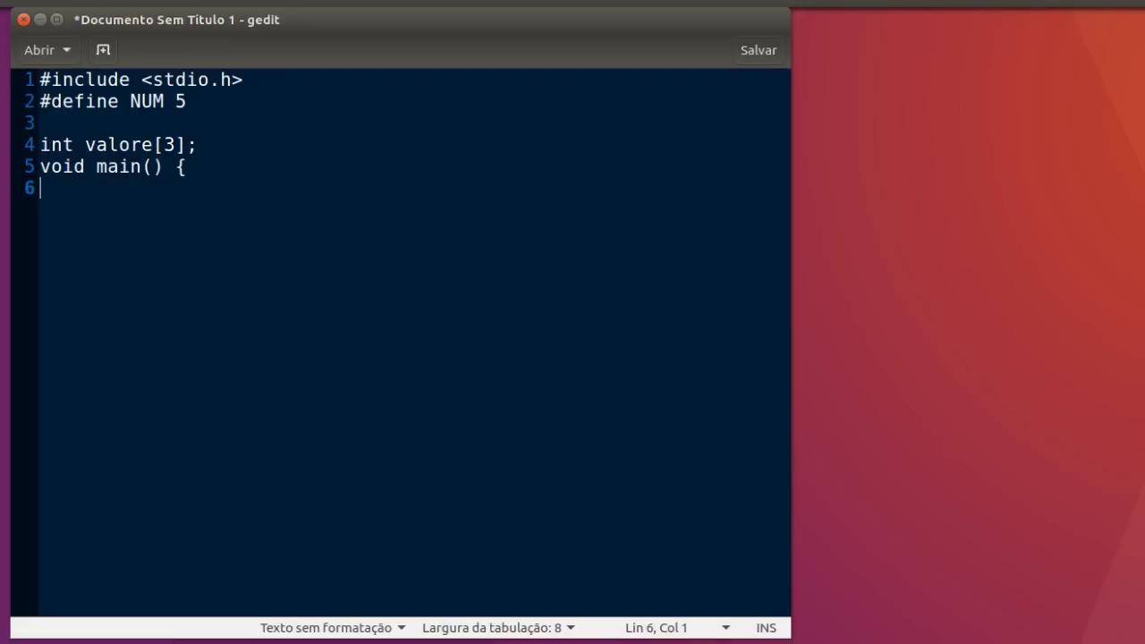
Step: Complete the main function with an indented "return 0;" statement and a closing brace on its own line
text(return 0;)
key(Return)
text(})
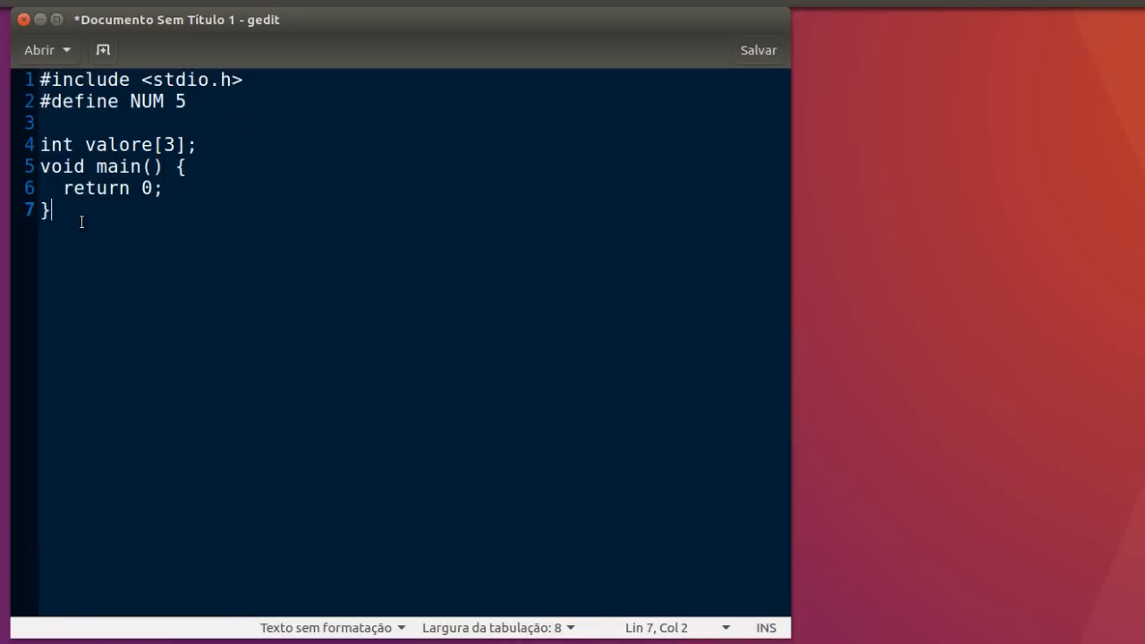
Step: Correct the array name in the line 4 declaration to "valores"
drag(80, 223, 41, 77)
click(63, 166)
click(153, 147)
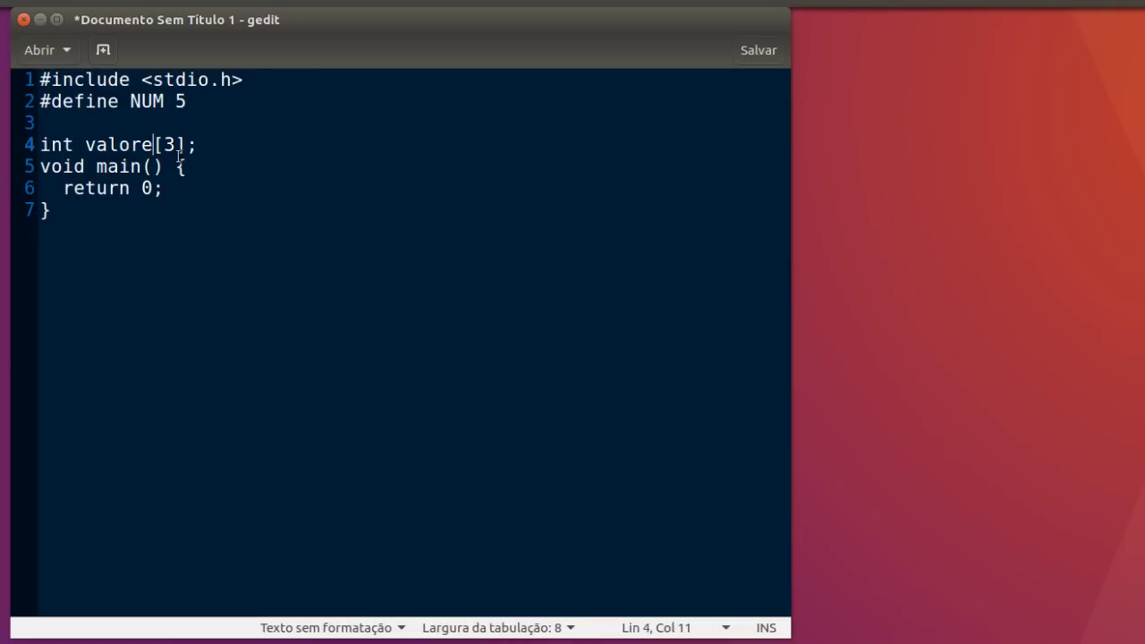
text(s)
click(132, 148)
click(74, 101)
click(130, 100)
click(119, 187)
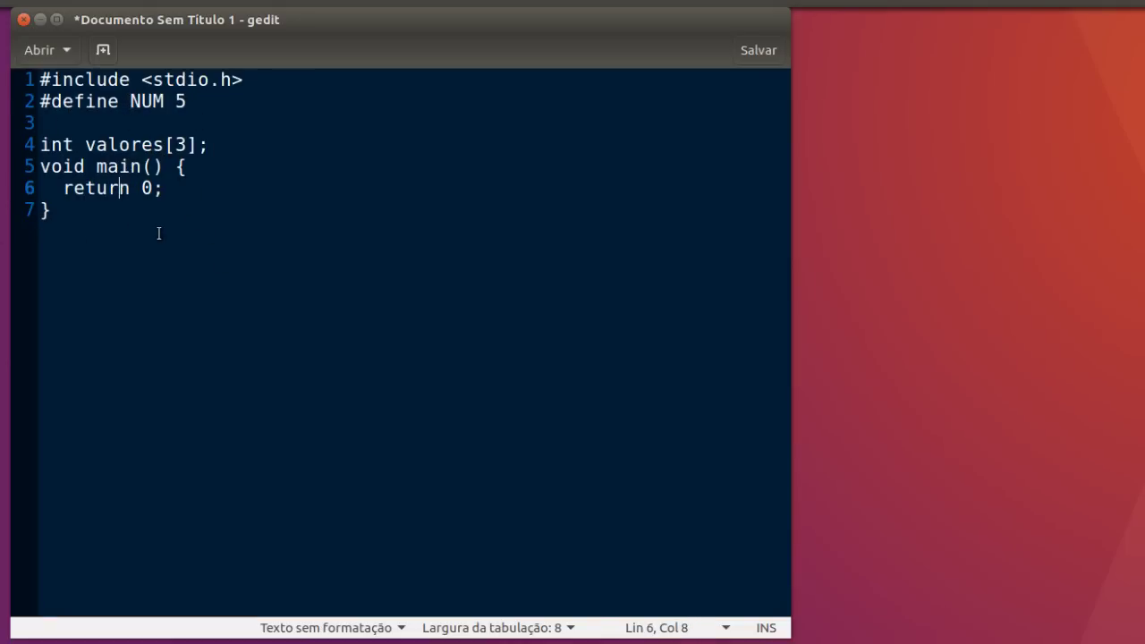
Step: Select all seven lines of code and show the "Alterar maiusculização" options for the selection
drag(113, 216, 43, 82)
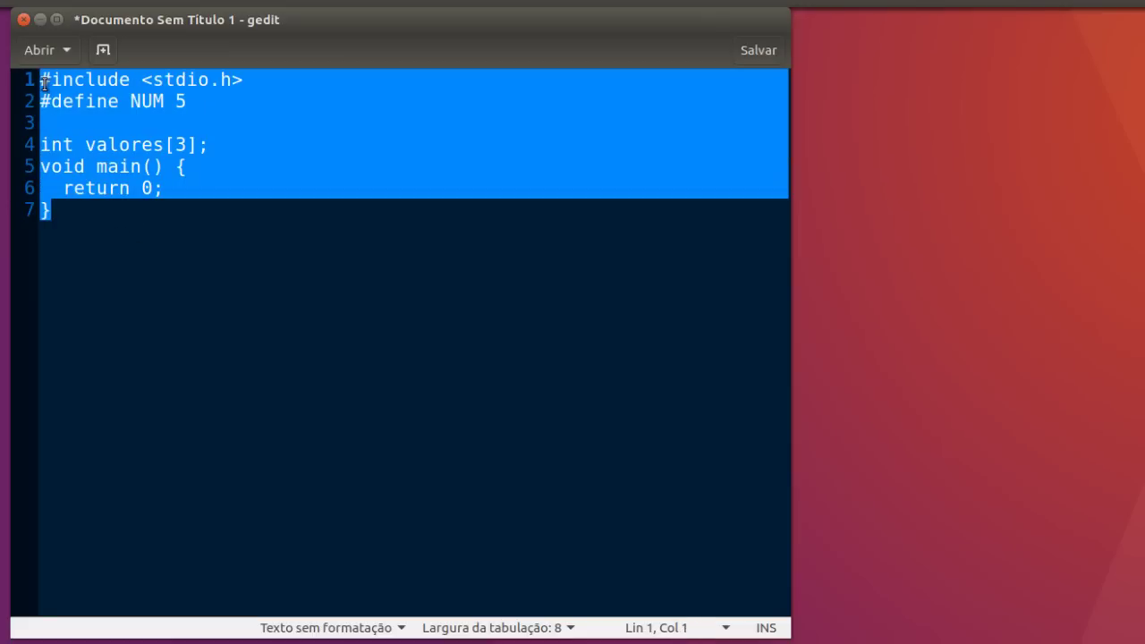
right_click(63, 103)
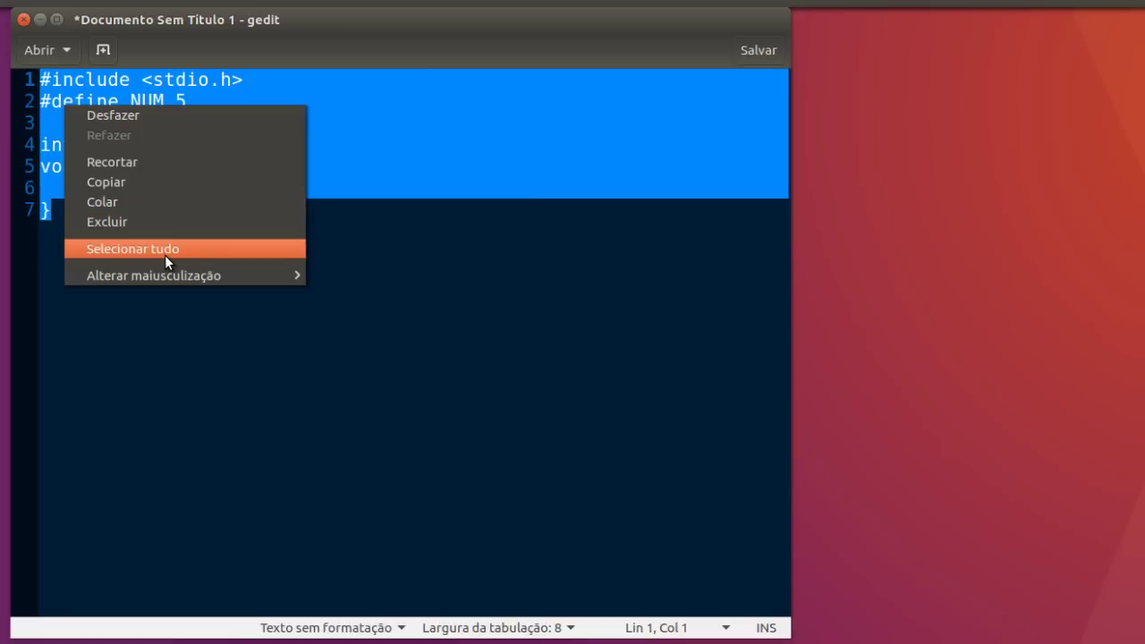
mouse_move(164, 277)
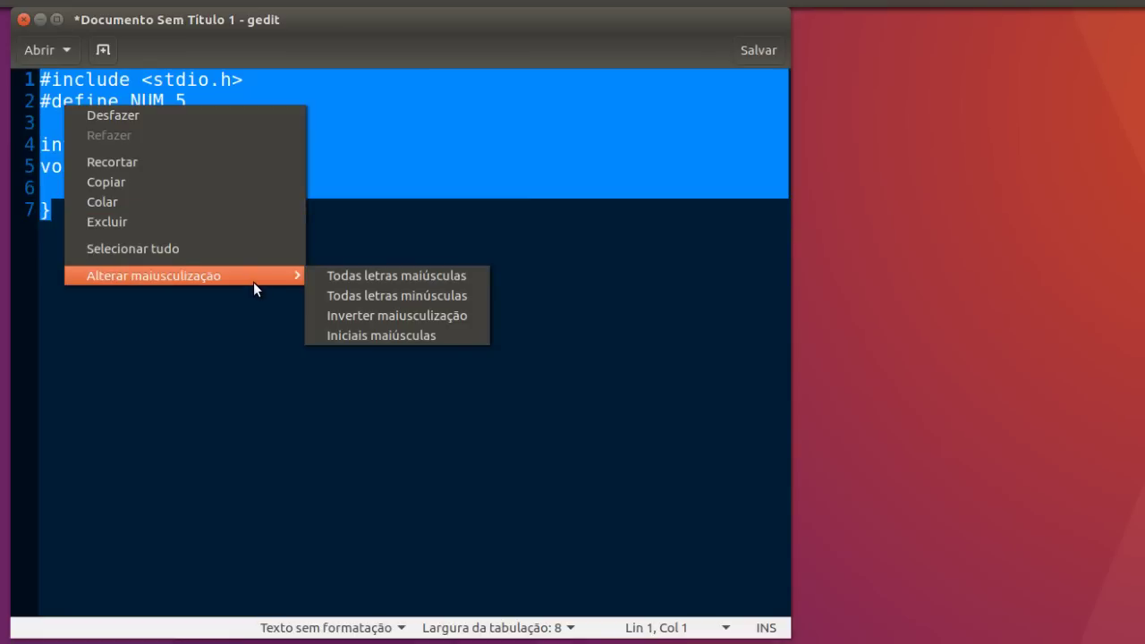